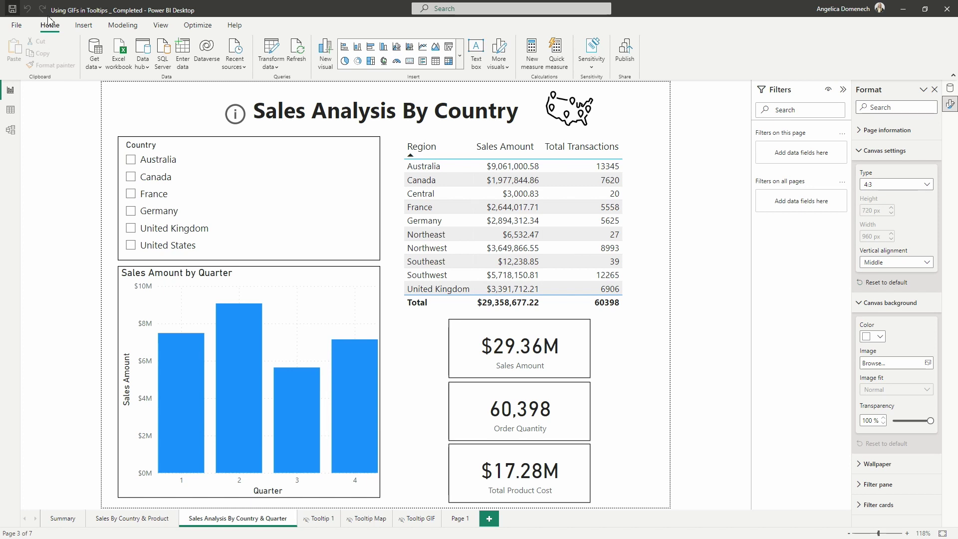
# Bring PowerPoint to the front maximized and start a Screen Recording, choosing Select Area
pyautogui.moveTo(572, 116)
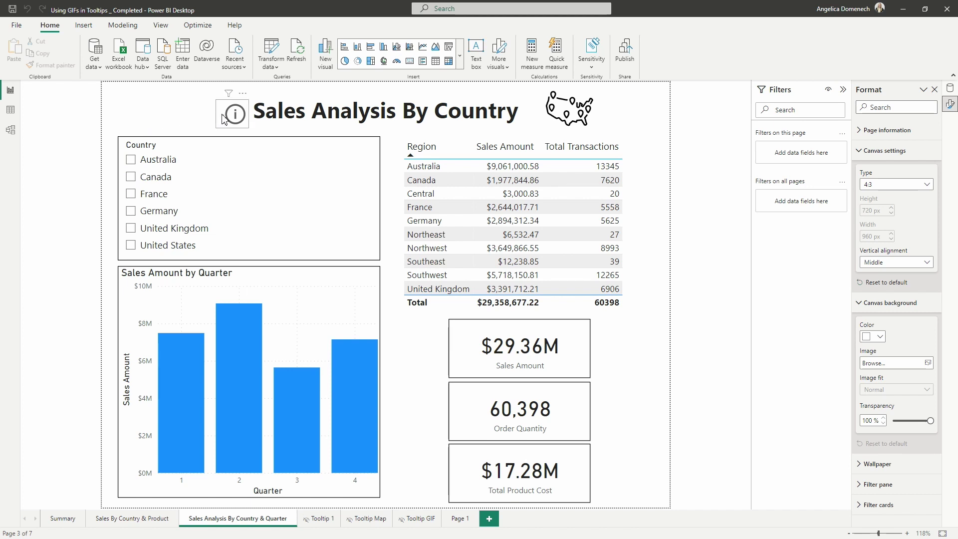
pyautogui.moveTo(226, 121)
pyautogui.hotkey('alt', 'Tab')
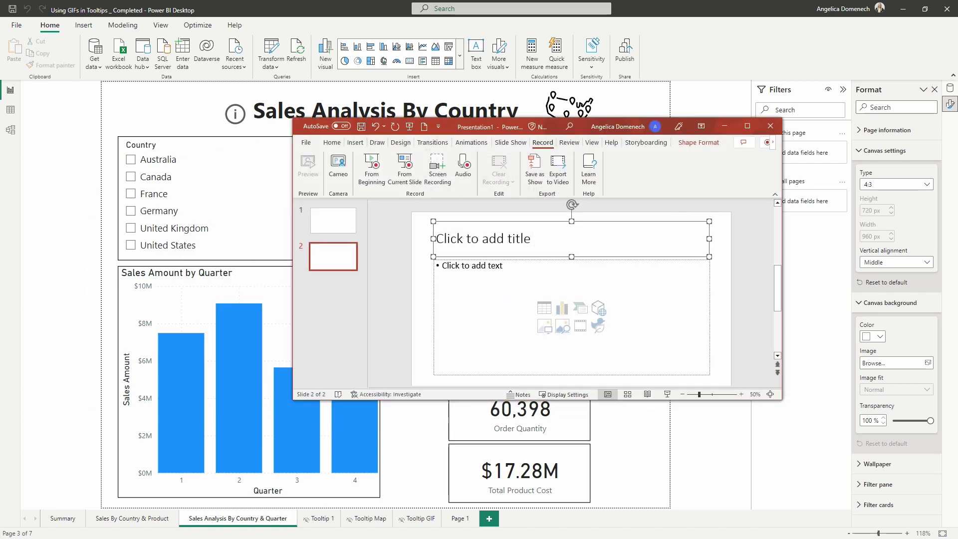
pyautogui.click(747, 125)
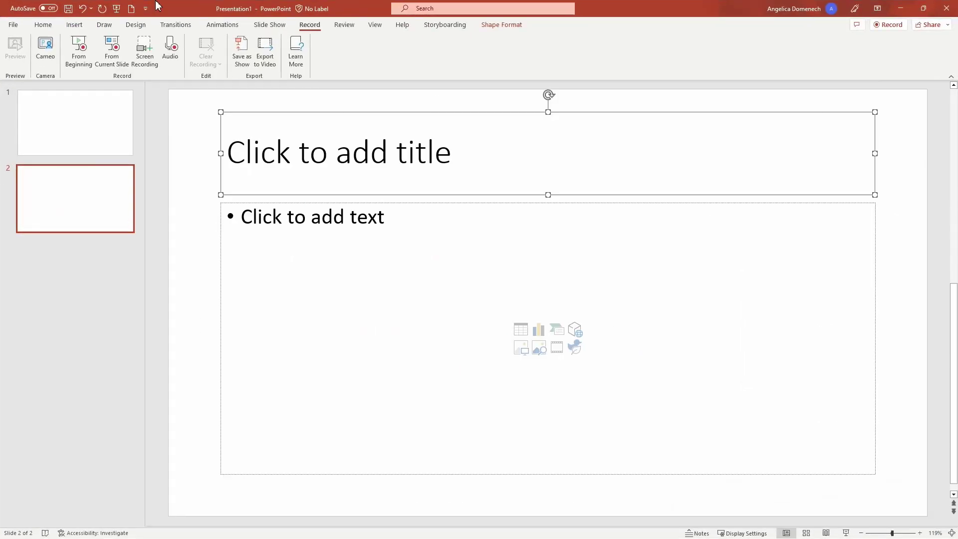
pyautogui.click(135, 60)
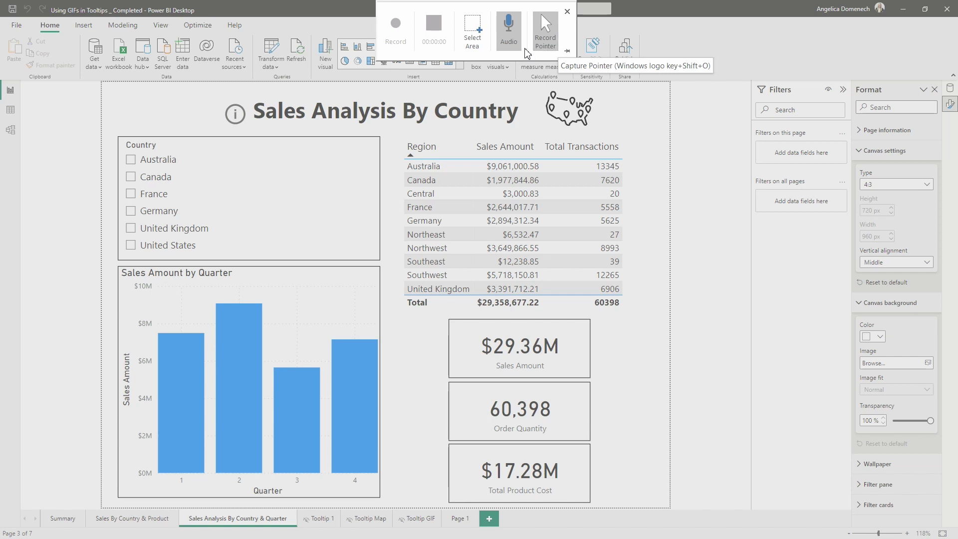
pyautogui.click(474, 46)
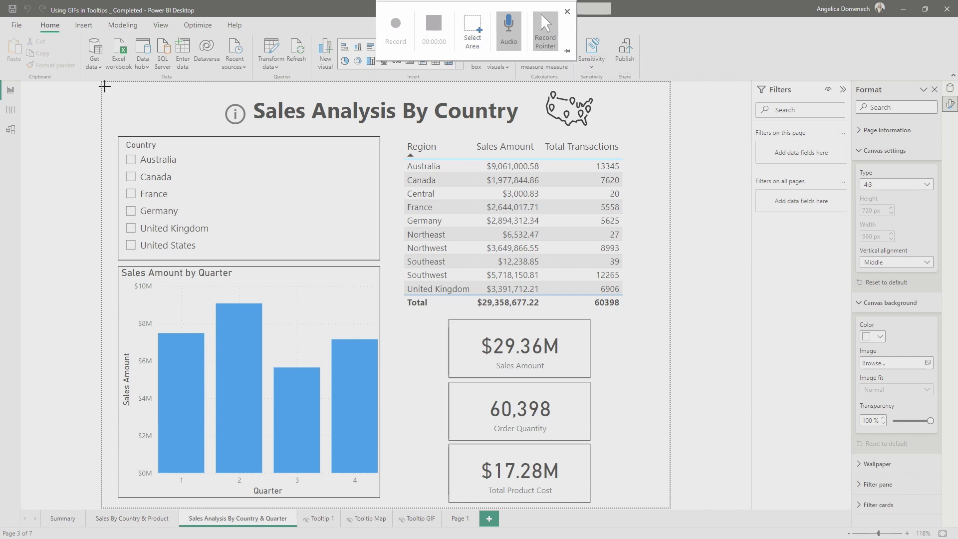
# Mark the whole Power BI report canvas as the capture area and start recording
pyautogui.moveTo(105, 85); pyautogui.dragTo(662, 501)
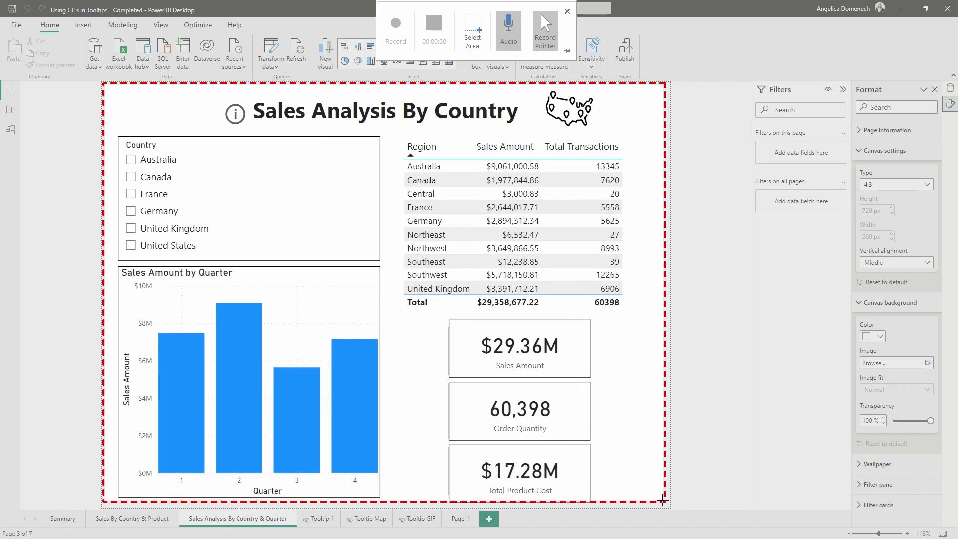
pyautogui.moveTo(662, 502); pyautogui.dragTo(664, 504)
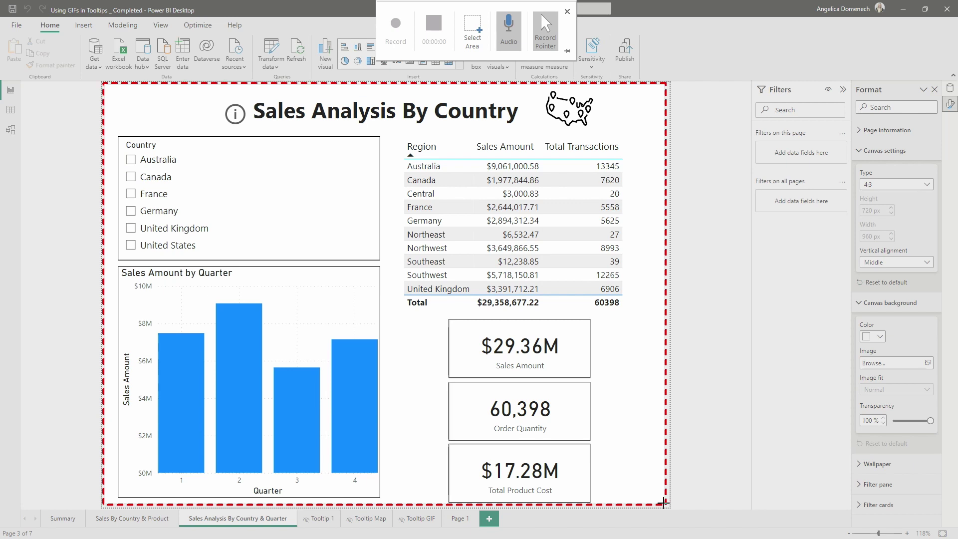
pyautogui.moveTo(663, 502); pyautogui.dragTo(665, 503)
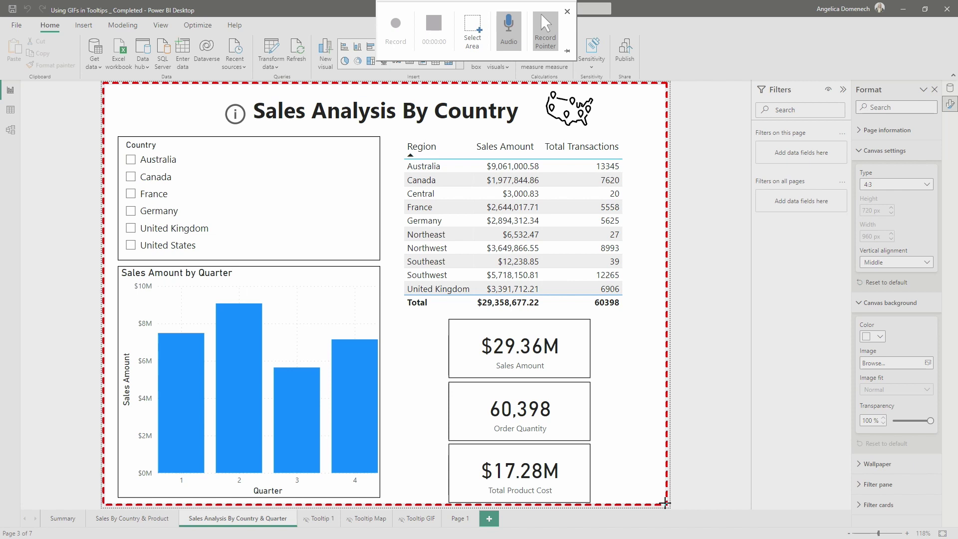
pyautogui.click(665, 503)
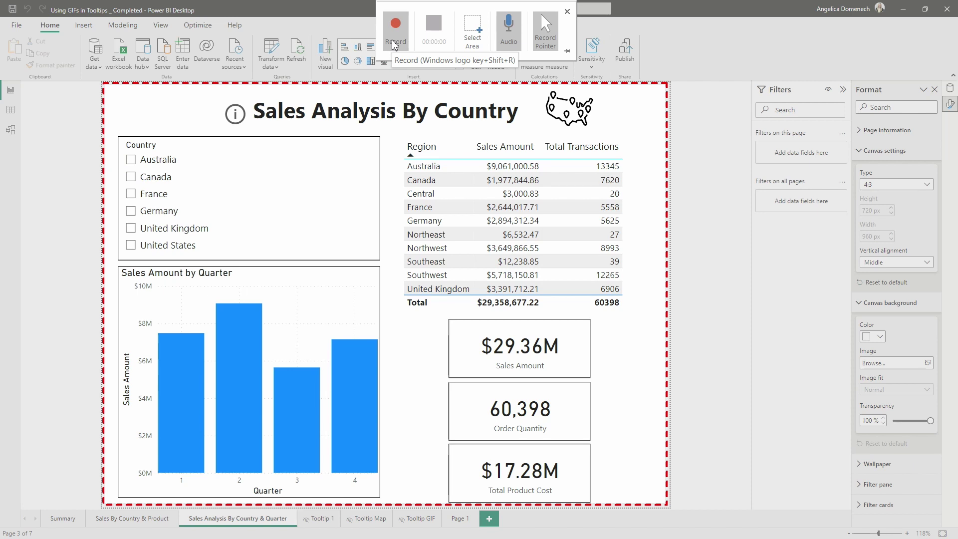
pyautogui.click(394, 45)
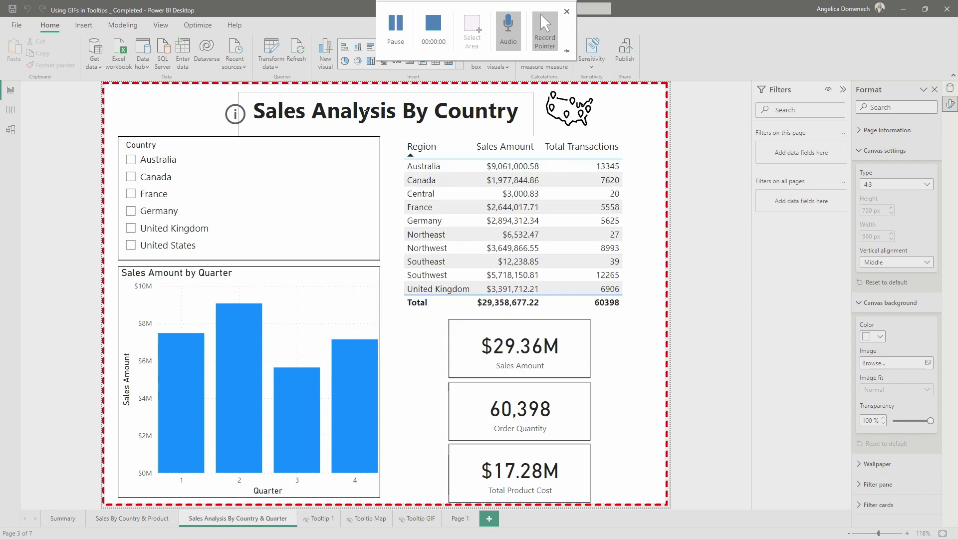
# Filter the report to Australia, Canada and France, then select the Q4 bar
pyautogui.click(131, 159)
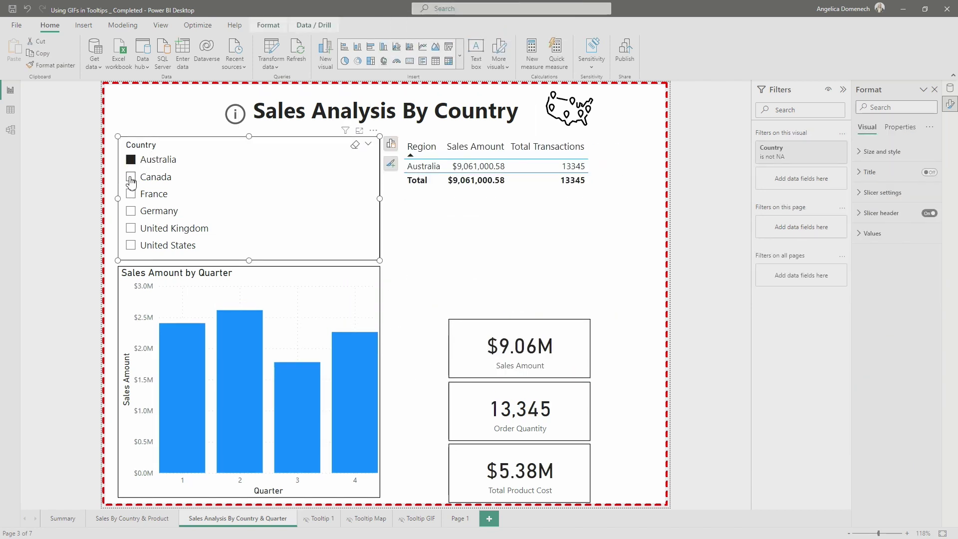
pyautogui.click(131, 178)
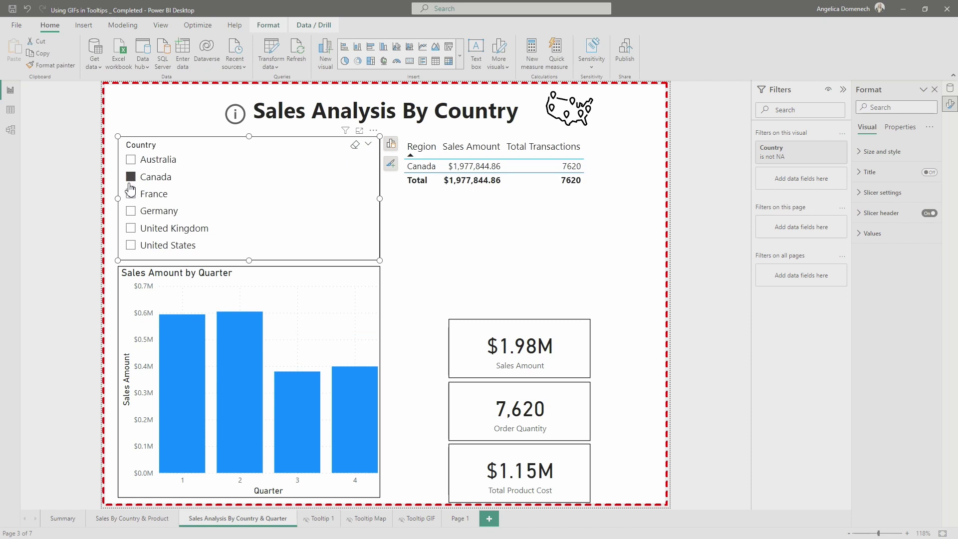
pyautogui.click(132, 195)
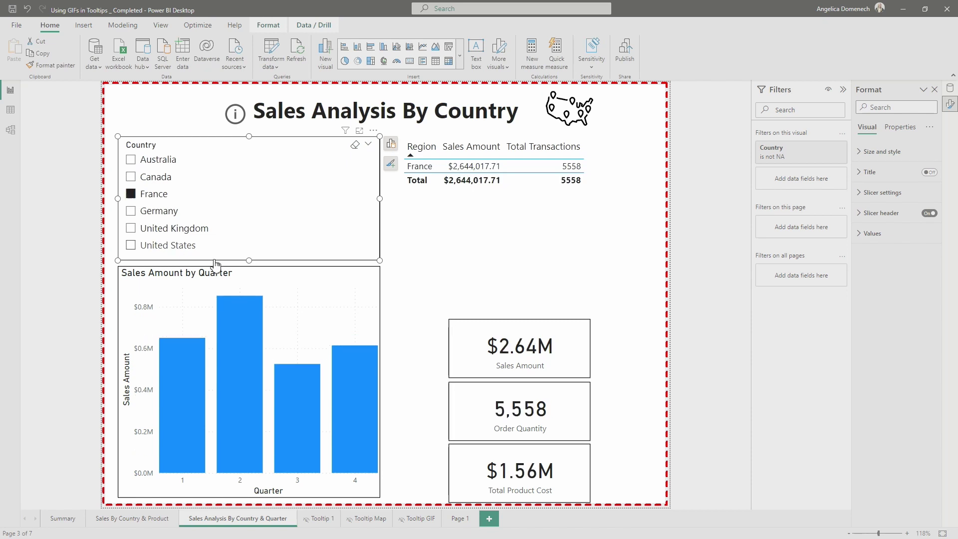
pyautogui.moveTo(342, 414)
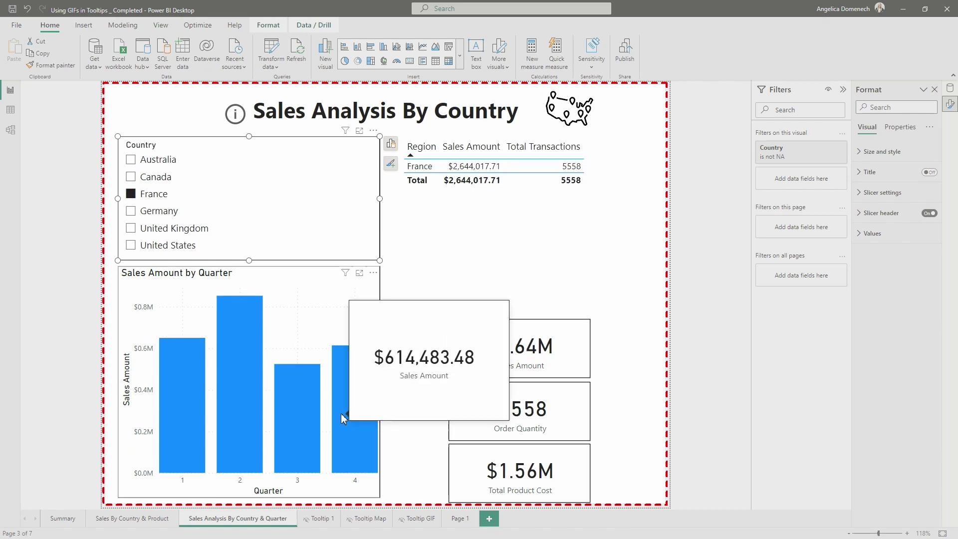
pyautogui.click(341, 414)
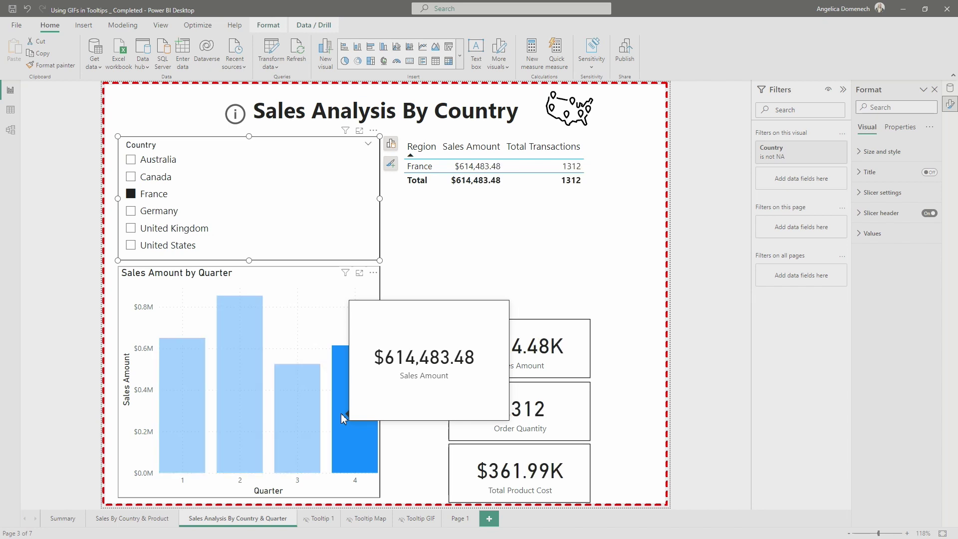
# Run Analyze > Explain the increase on the Q4 bar, dismiss it, and clear all selections
pyautogui.rightClick(343, 398)
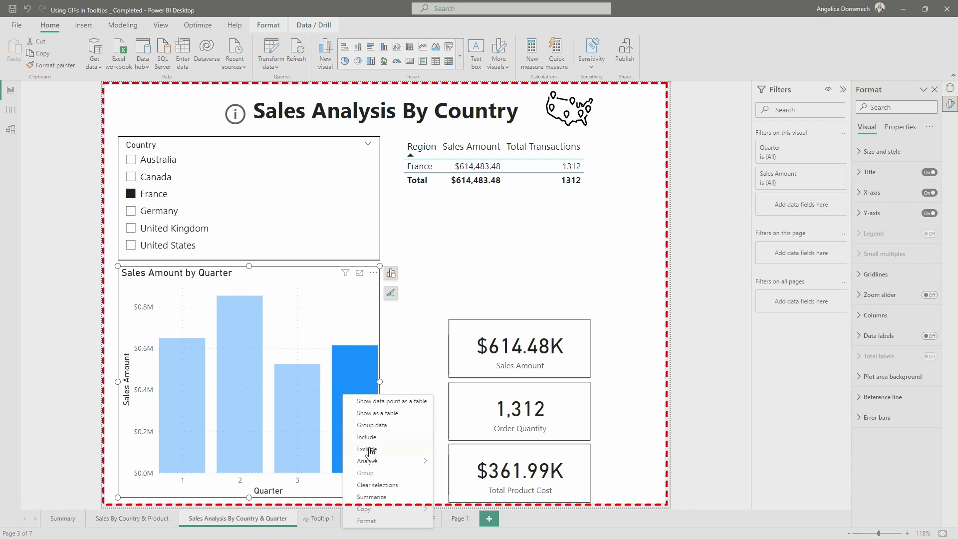
pyautogui.moveTo(372, 461)
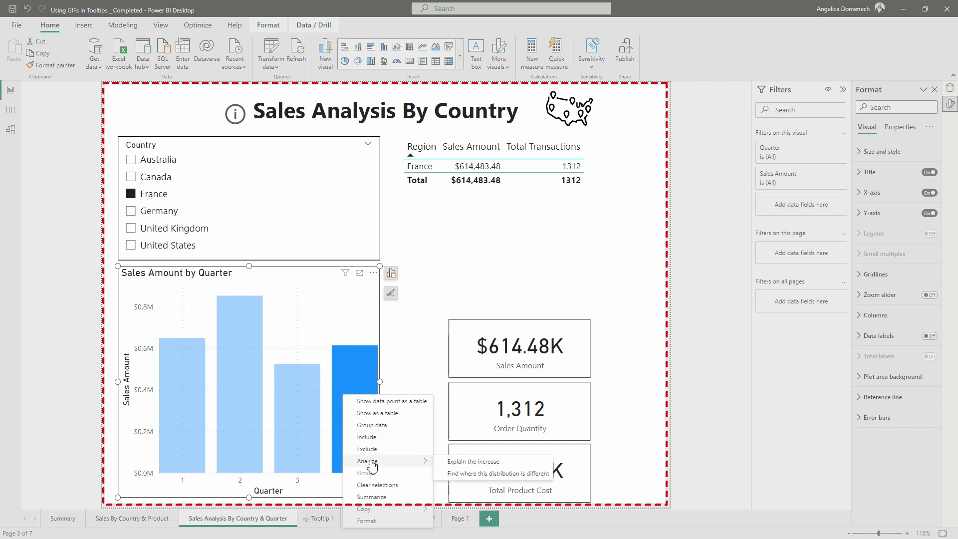
pyautogui.click(453, 462)
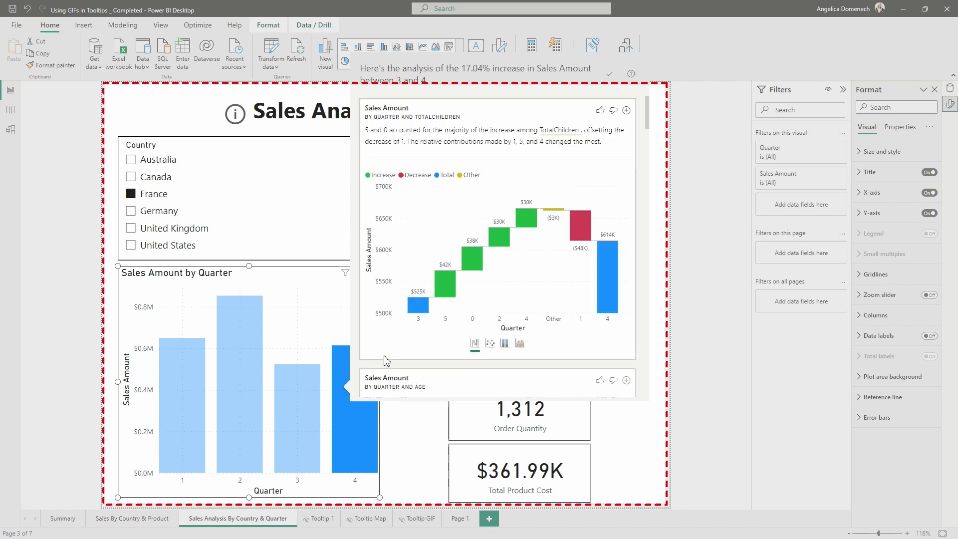
pyautogui.press('Escape')
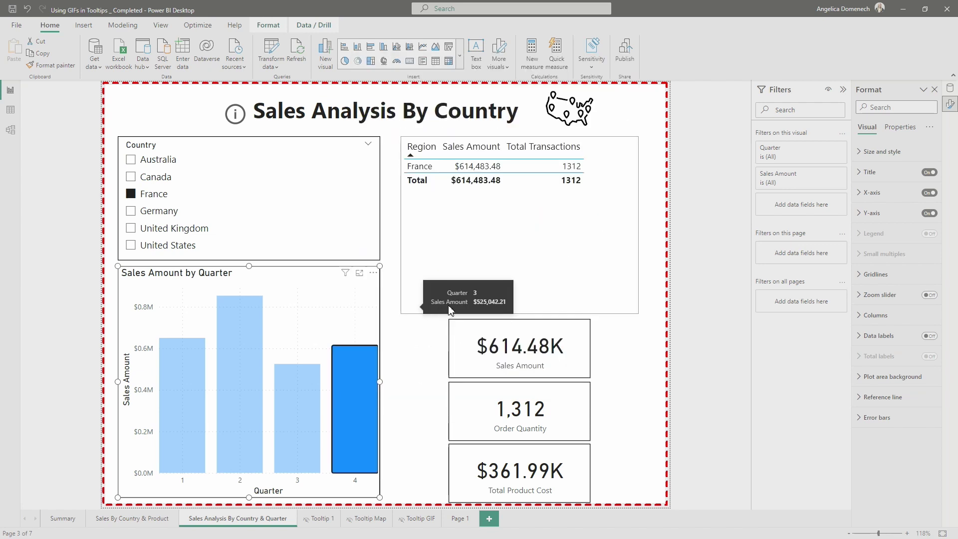
pyautogui.moveTo(370, 360)
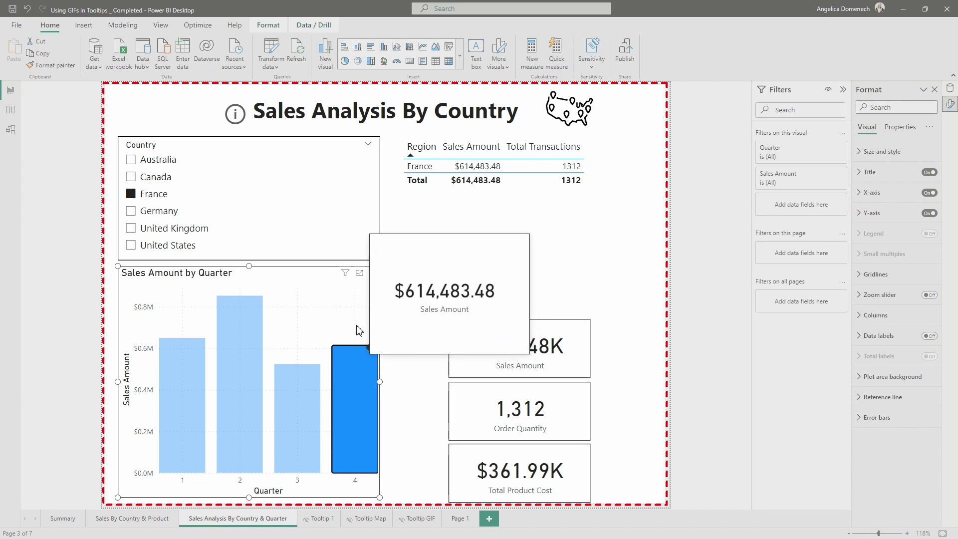
pyautogui.click(349, 352)
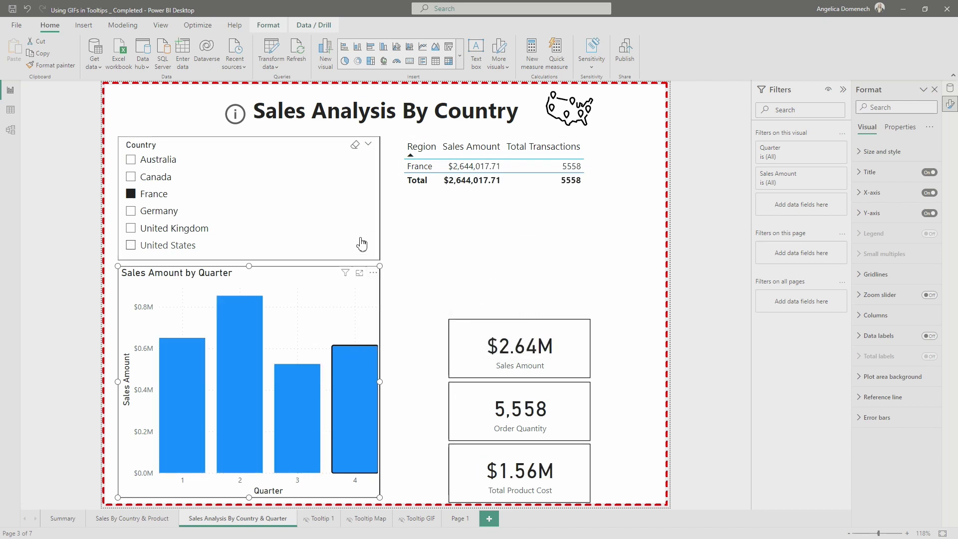
pyautogui.click(354, 145)
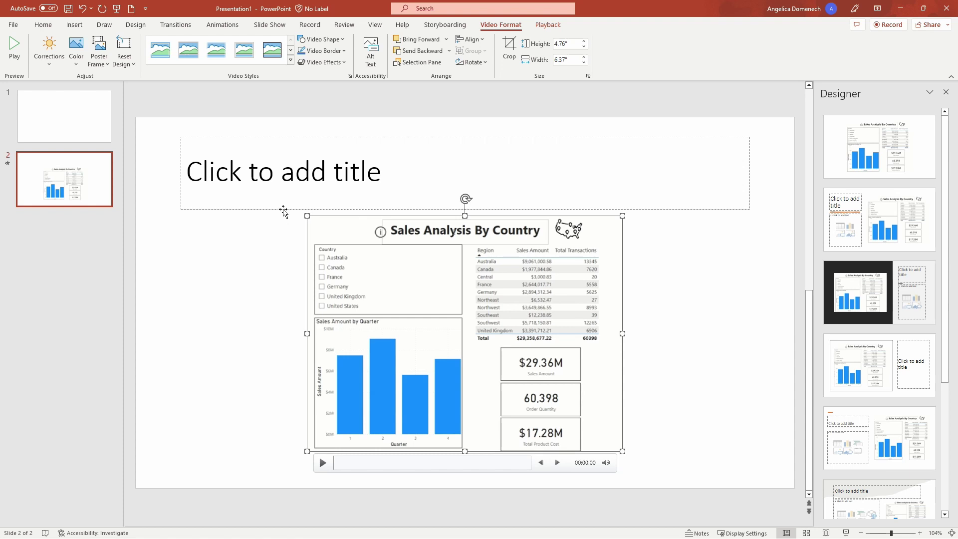
# Delete slide 2's empty title placeholder, then enlarge the recorded video and centre it
pyautogui.click(283, 212)
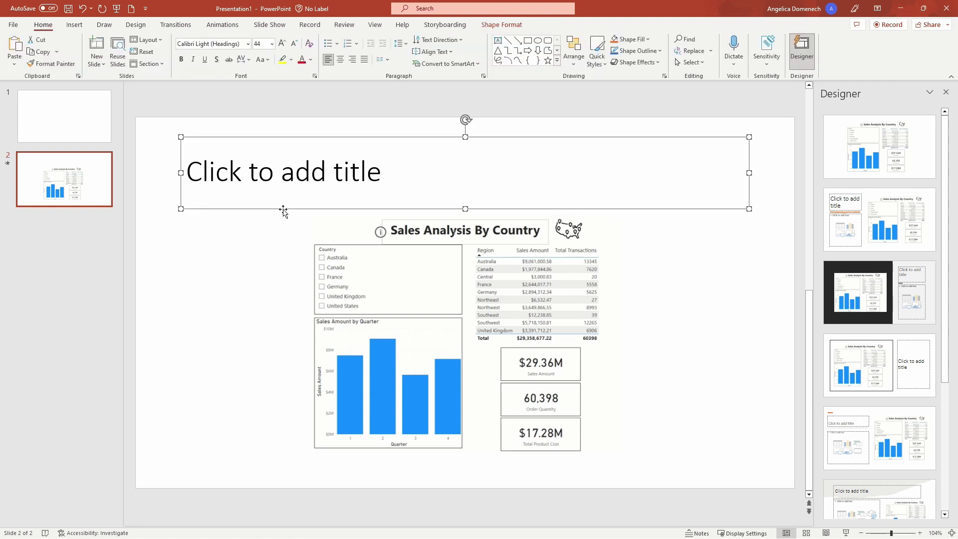
pyautogui.press('Delete')
pyautogui.click(308, 236)
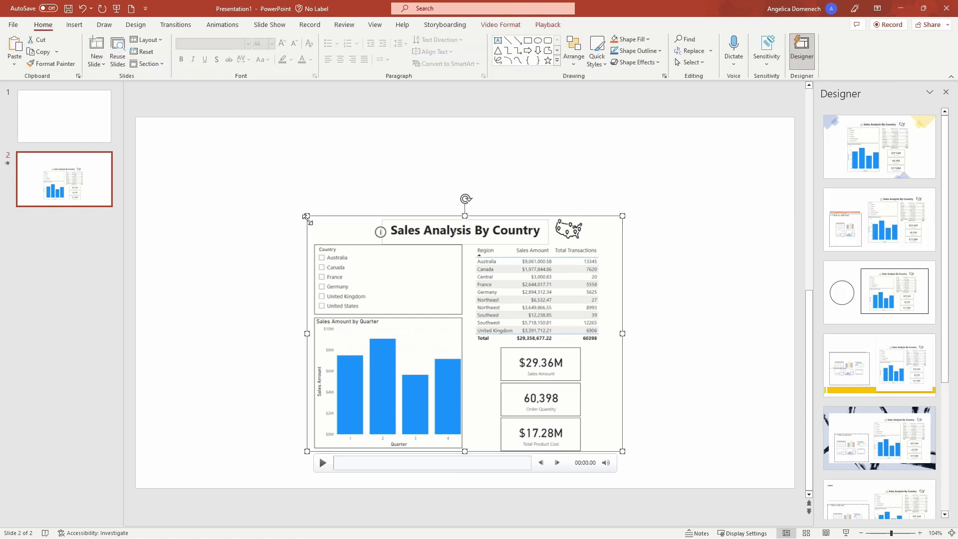
pyautogui.moveTo(308, 215); pyautogui.dragTo(224, 141)
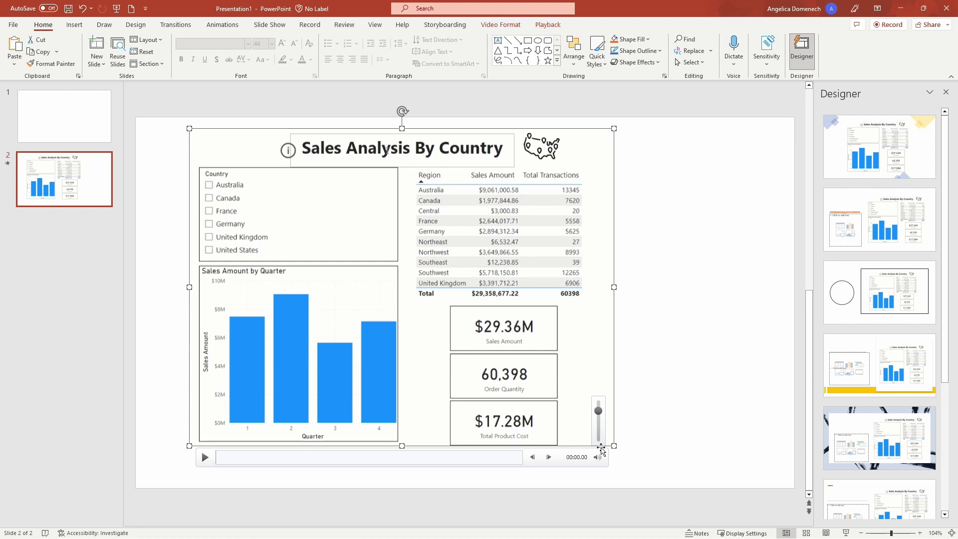
pyautogui.moveTo(611, 446); pyautogui.dragTo(650, 449)
pyautogui.moveTo(639, 156); pyautogui.dragTo(684, 152)
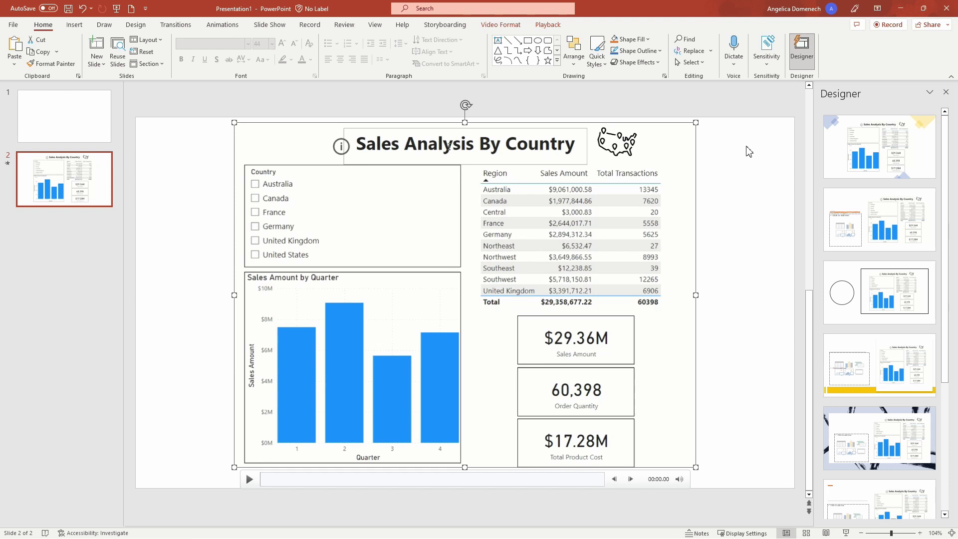
pyautogui.click(748, 151)
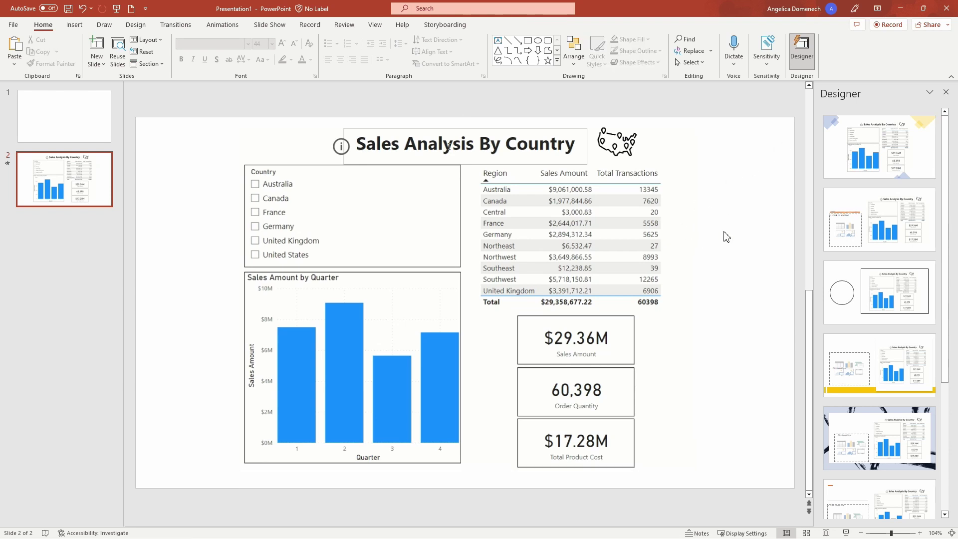
pyautogui.moveTo(279, 218)
# Show the Create an Animated GIF options under File > Export
pyautogui.click(12, 29)
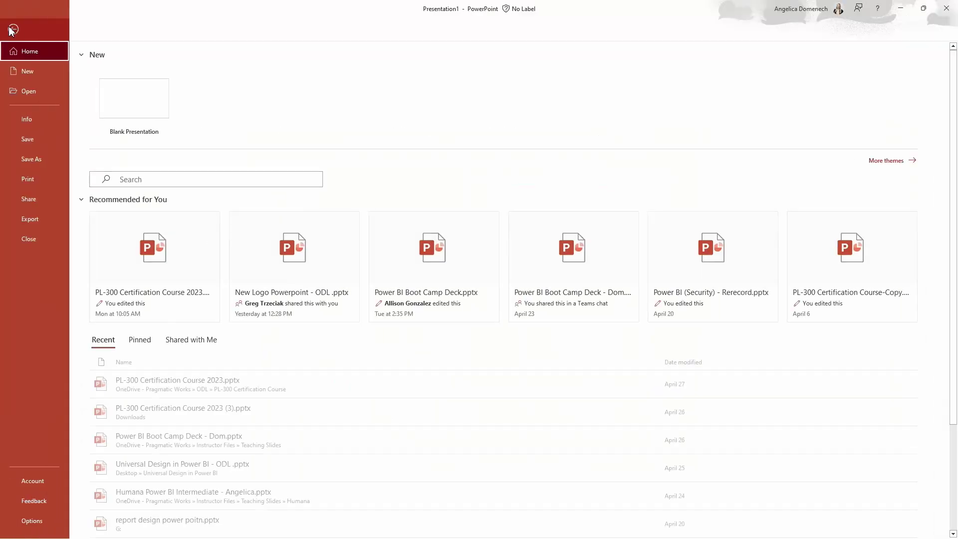
pyautogui.click(26, 221)
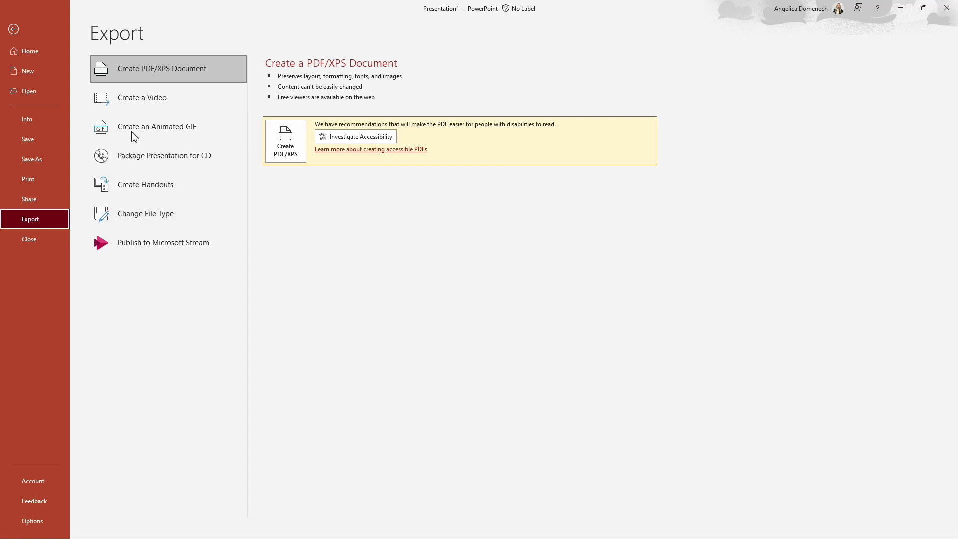
pyautogui.click(208, 128)
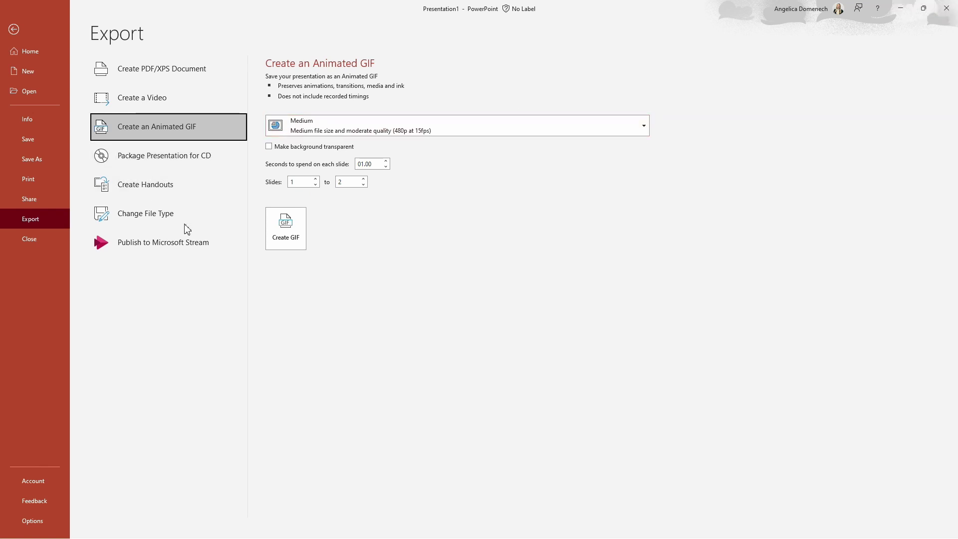
# Delete the blank first slide, leaving the sales analysis slide
pyautogui.click(14, 28)
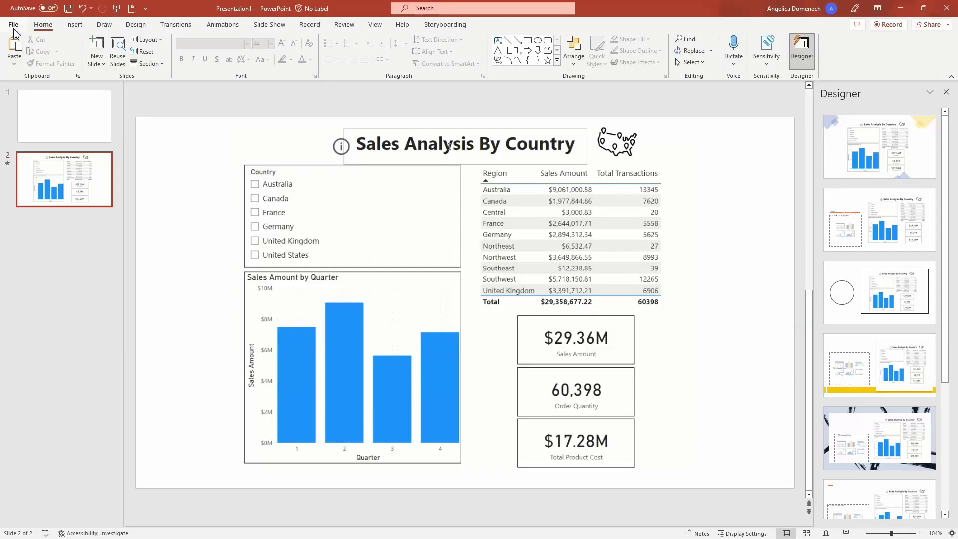
pyautogui.click(34, 126)
pyautogui.press('Delete')
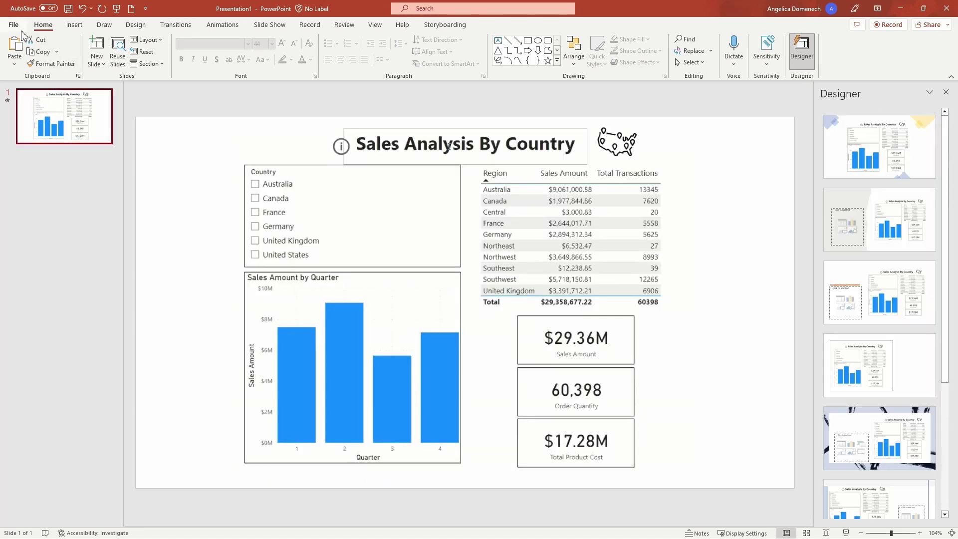
# Run Create GIF from File > Export > Create an Animated GIF, then dismiss the Save As dialog
pyautogui.click(15, 25)
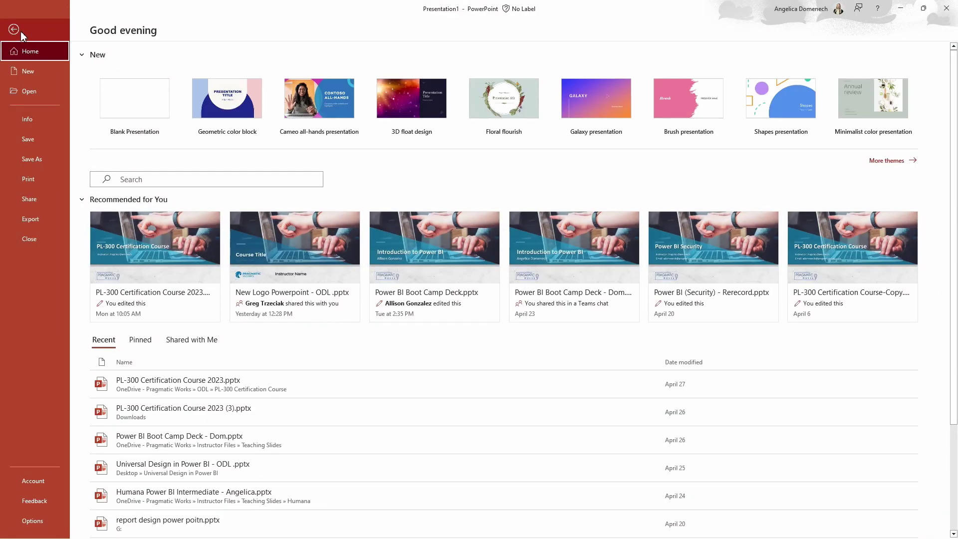
pyautogui.click(43, 219)
pyautogui.click(191, 131)
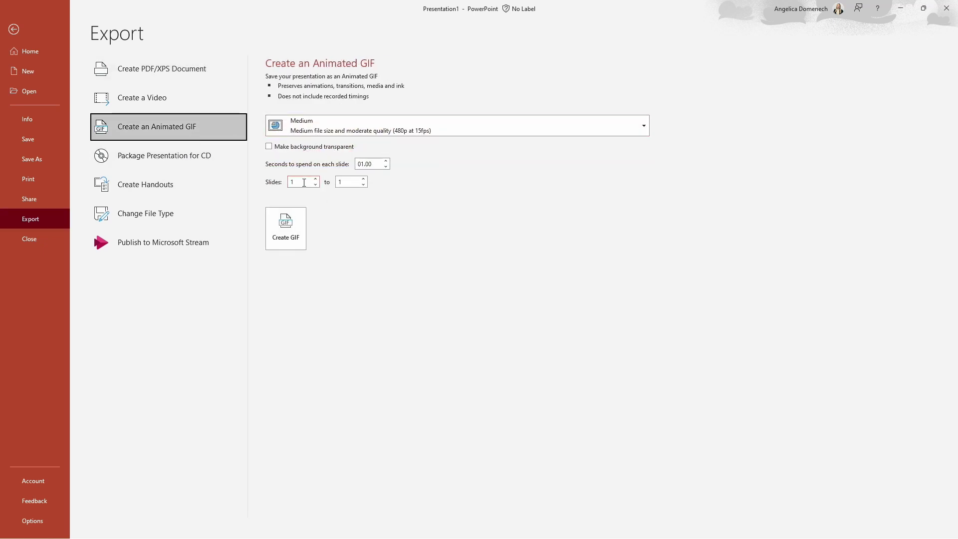
pyautogui.click(284, 232)
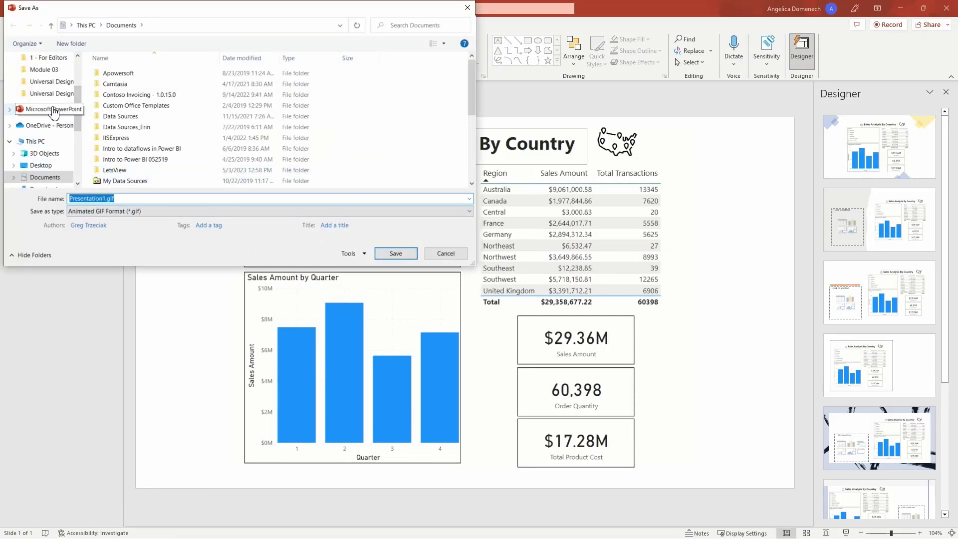
pyautogui.scroll(-4, 45, 145)
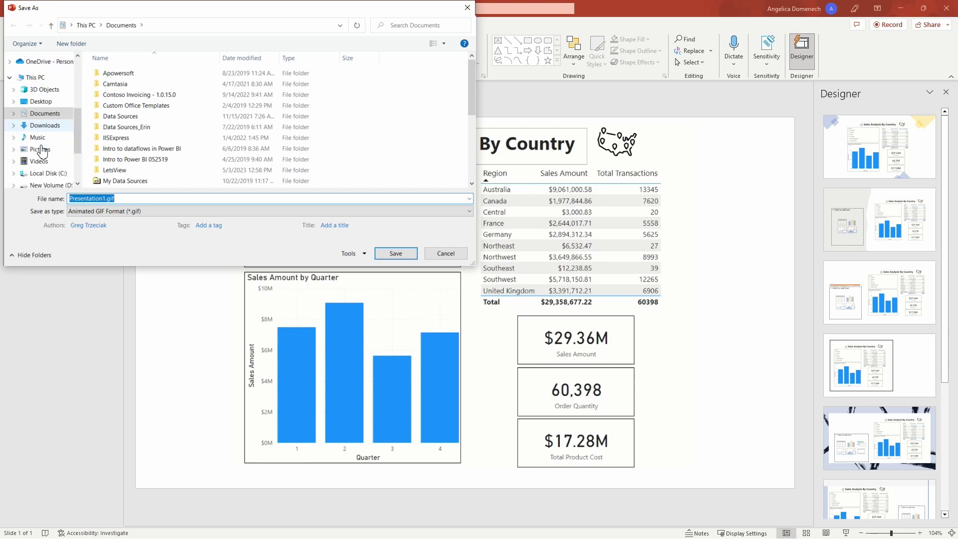
pyautogui.press('Escape')
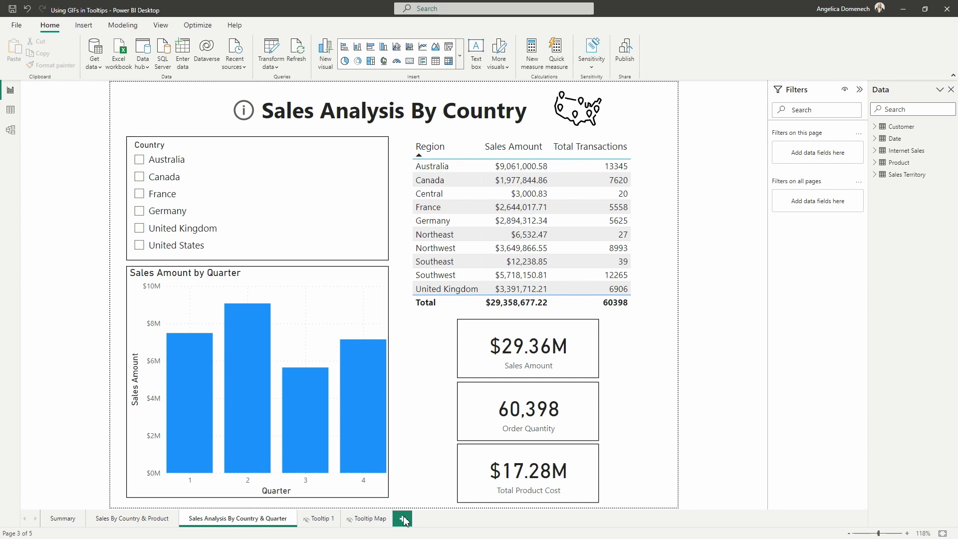
# Add a blank Page 1 and show its canvas settings in the Format pane
pyautogui.click(402, 519)
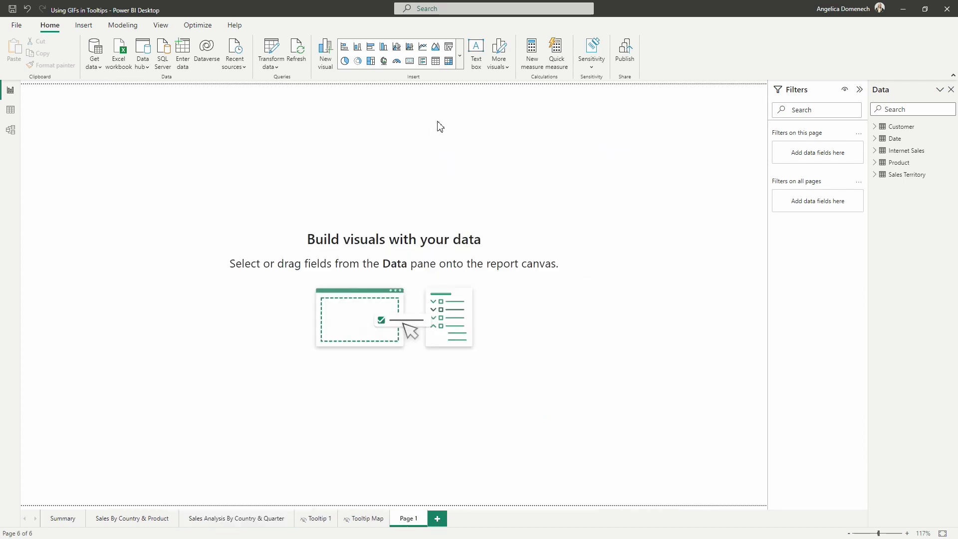
pyautogui.rightClick(402, 199)
pyautogui.click(428, 245)
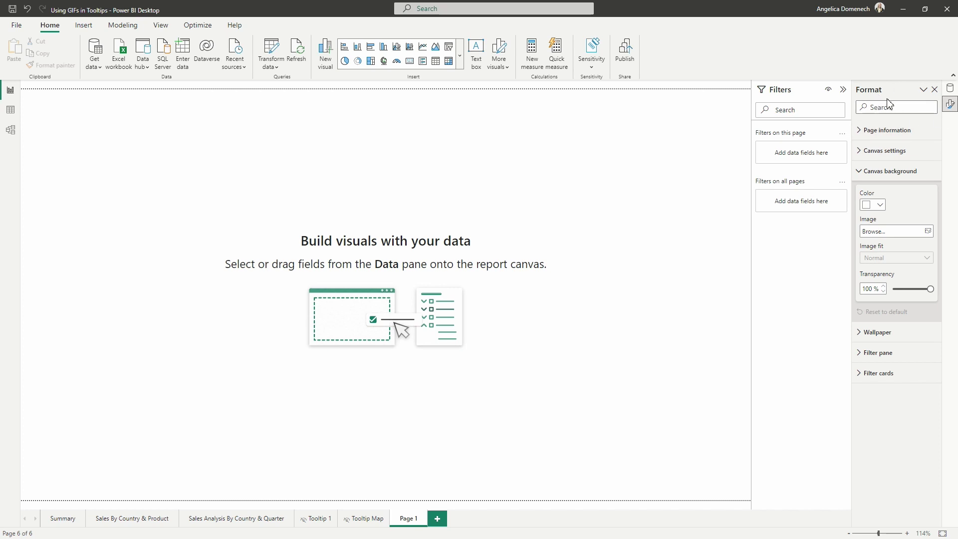
pyautogui.click(160, 26)
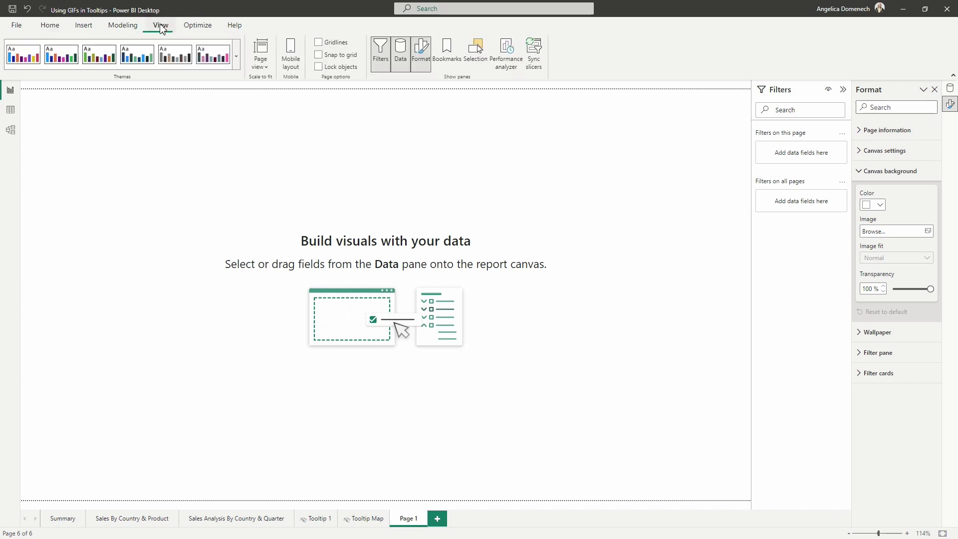
pyautogui.click(421, 55)
pyautogui.click(421, 55)
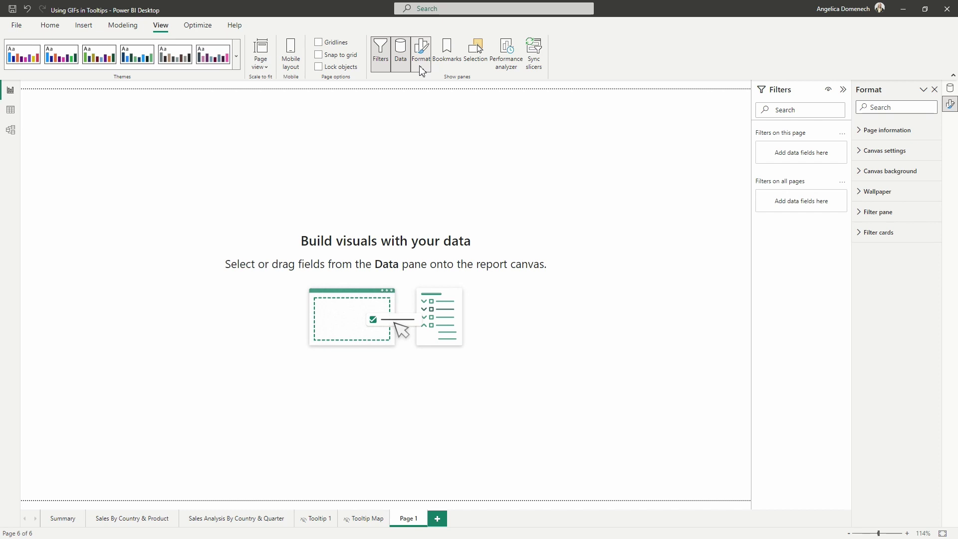
# Set Page 1's Page type to Tooltip under Page information
pyautogui.click(876, 134)
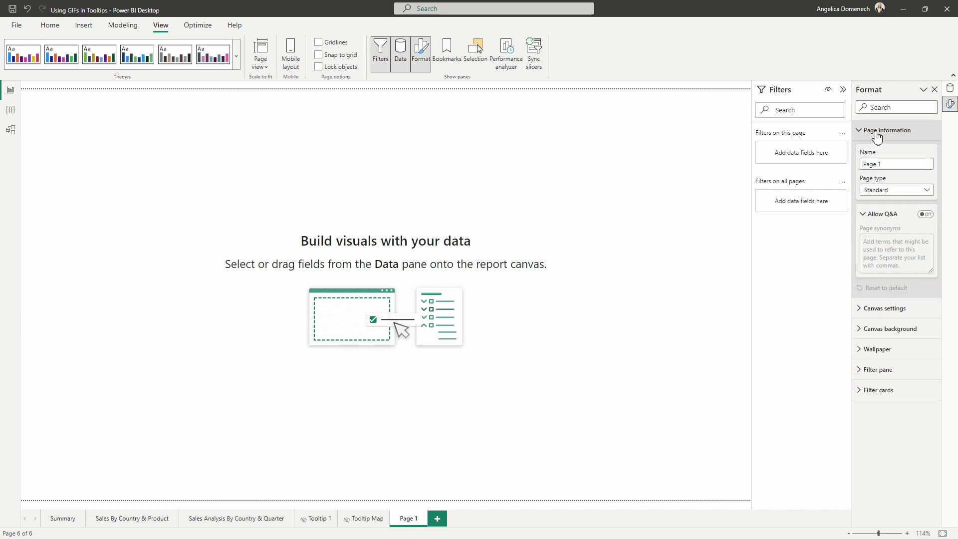
pyautogui.click(876, 194)
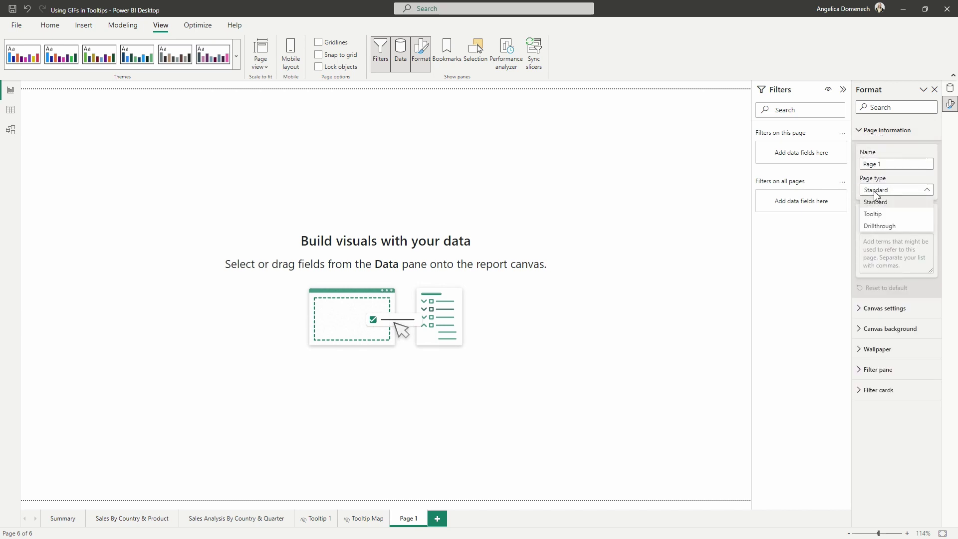
pyautogui.click(893, 216)
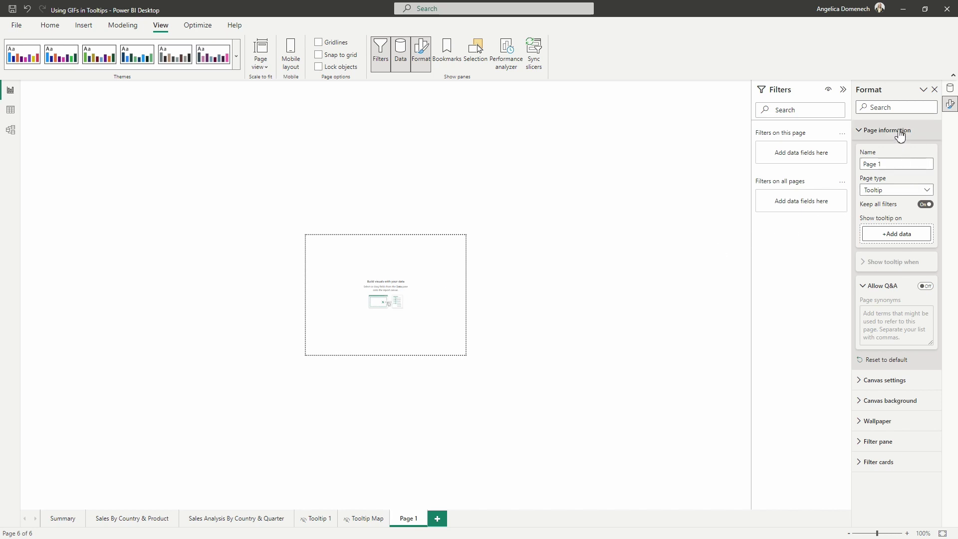
# Set the canvas type to Custom with height 360 px and width 480 px
pyautogui.click(880, 380)
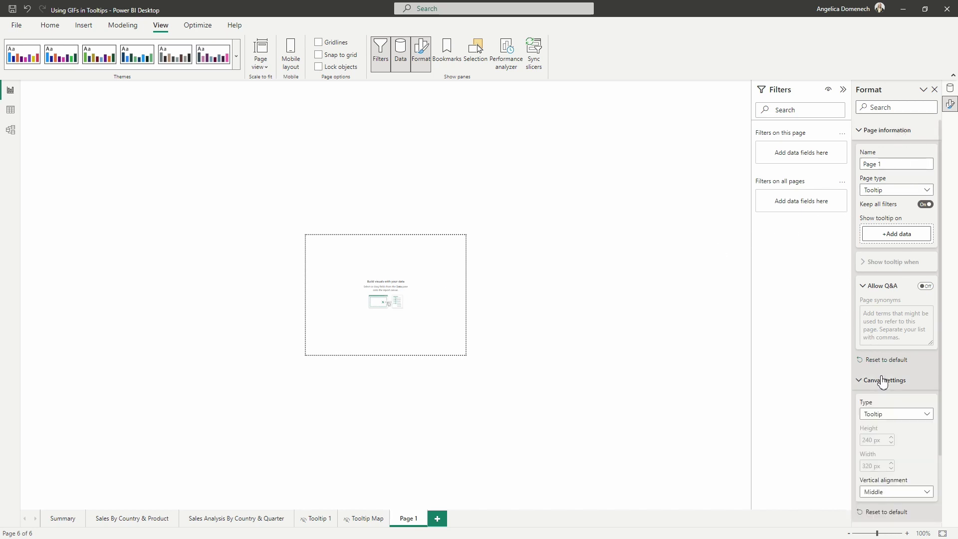
pyautogui.click(905, 131)
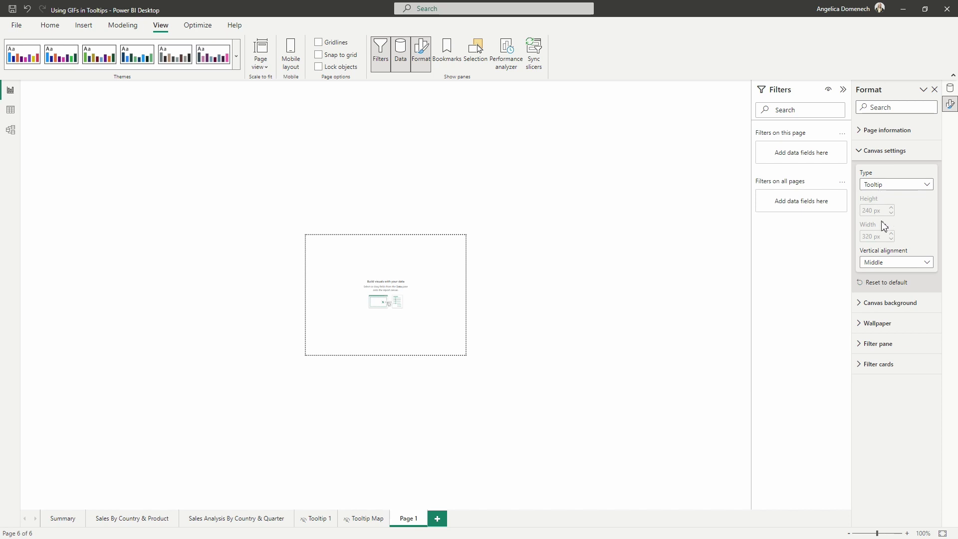
pyautogui.click(888, 188)
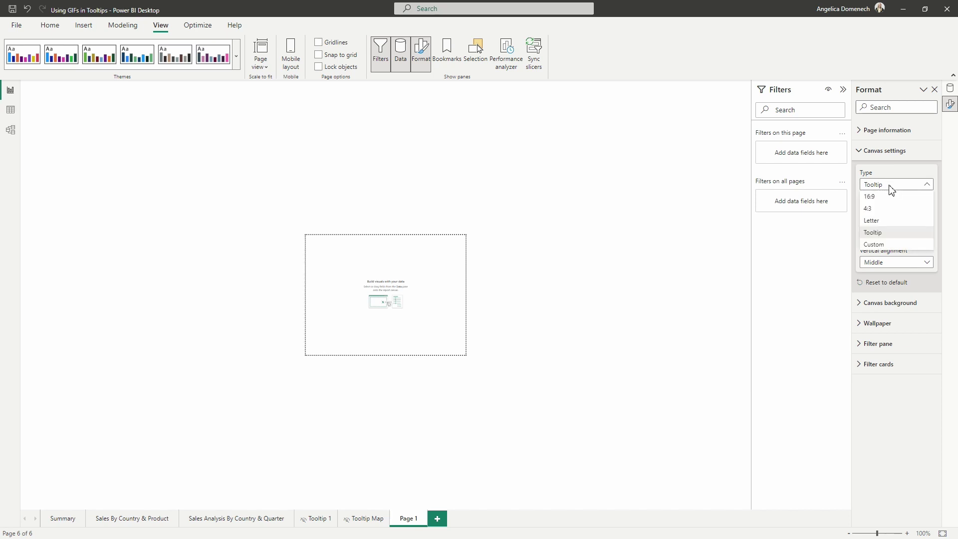
pyautogui.click(888, 246)
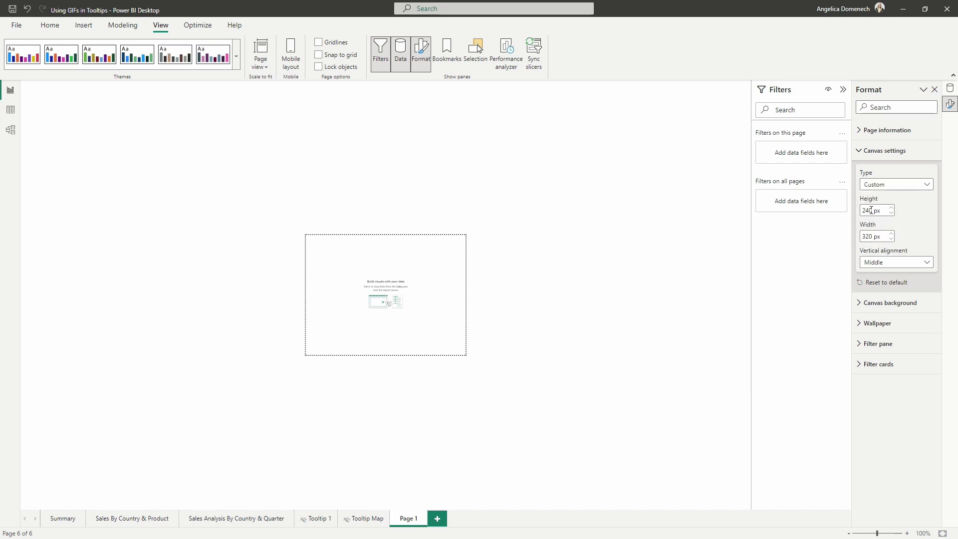
pyautogui.moveTo(869, 210); pyautogui.dragTo(857, 215)
pyautogui.write('360')
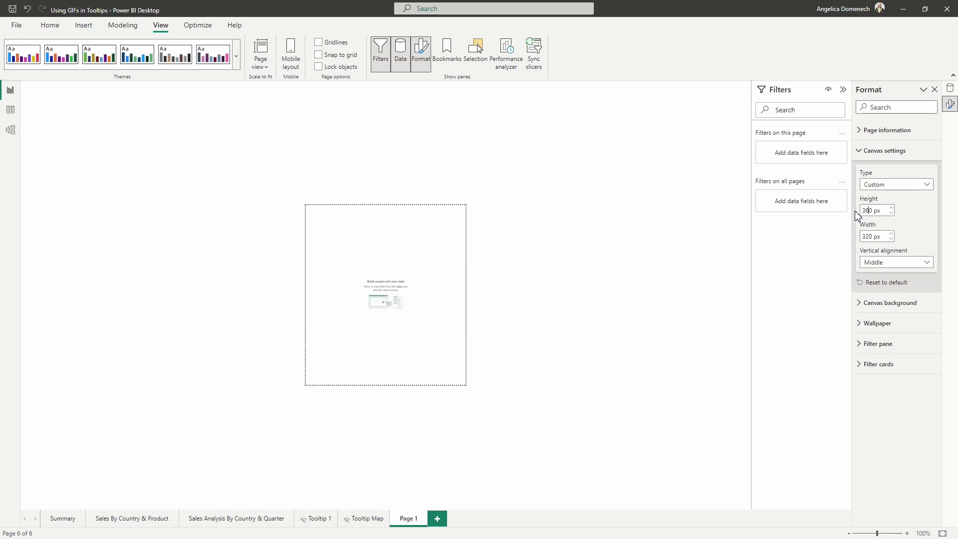
pyautogui.press('Delete')
pyautogui.moveTo(868, 238); pyautogui.dragTo(861, 245)
pyautogui.write('480')
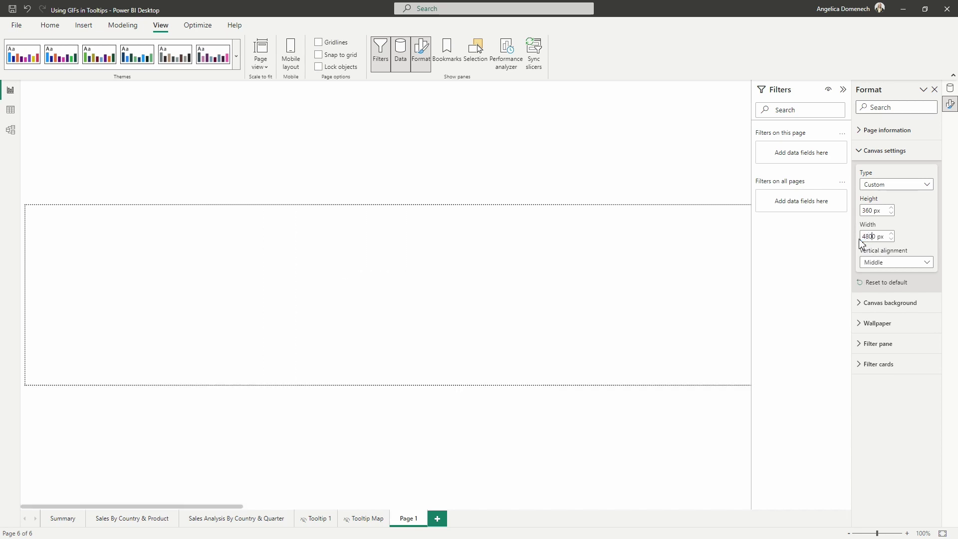
pyautogui.press('Delete')
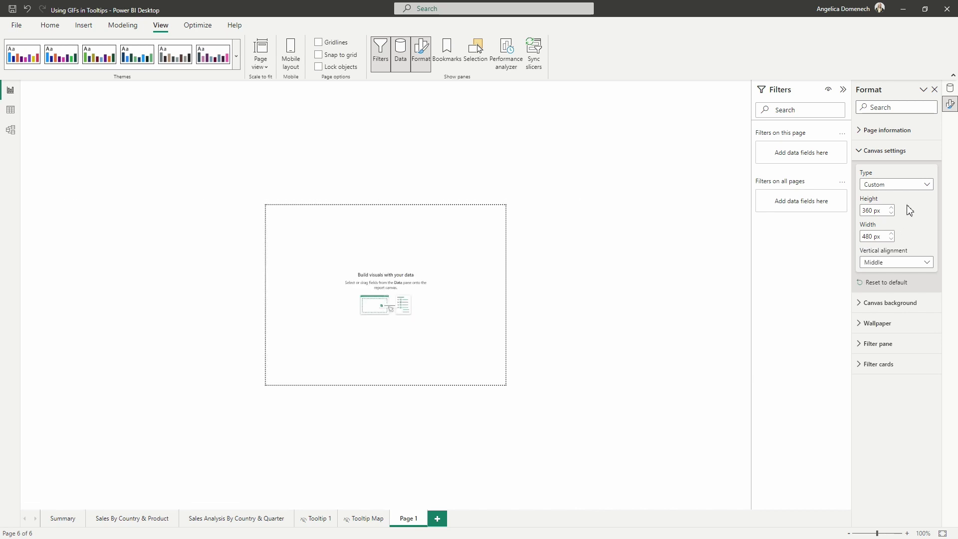
pyautogui.click(897, 156)
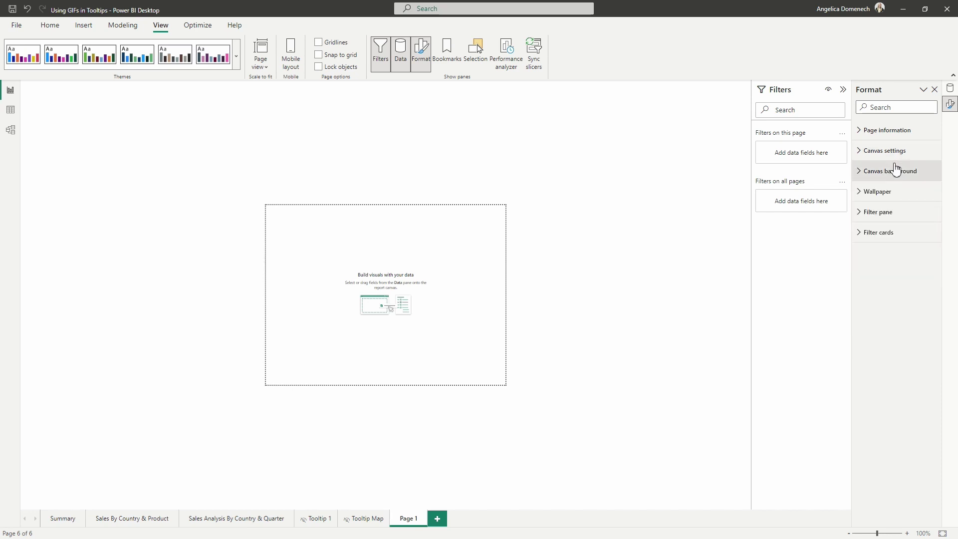
# Load TooltipGIF.gif from USB Drive (G:) as the page's canvas background image
pyautogui.click(886, 130)
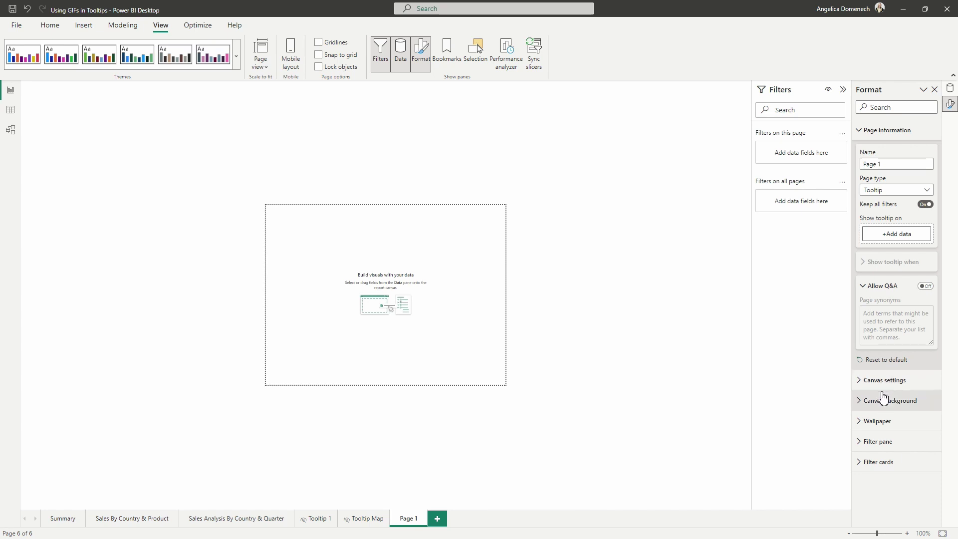
pyautogui.click(879, 130)
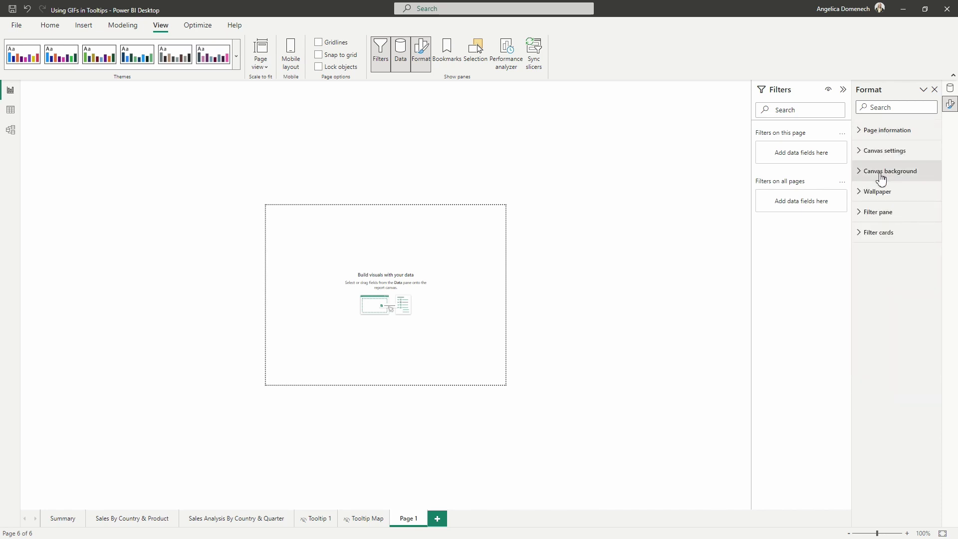
pyautogui.click(880, 177)
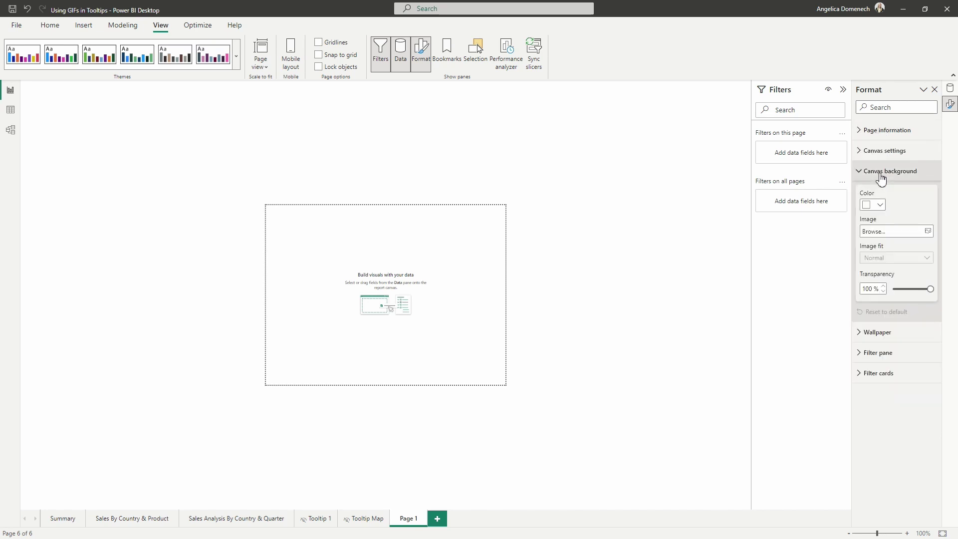
pyautogui.click(929, 232)
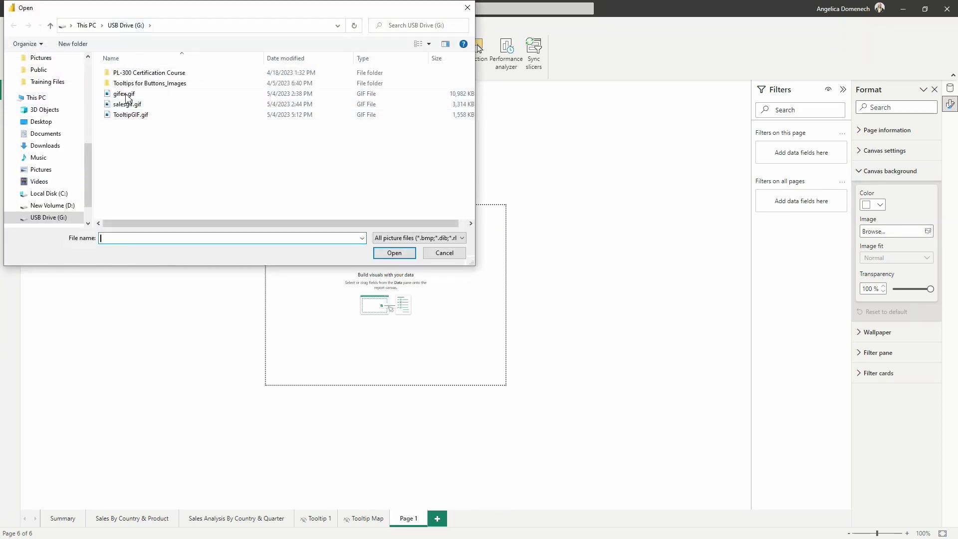
pyautogui.click(150, 118)
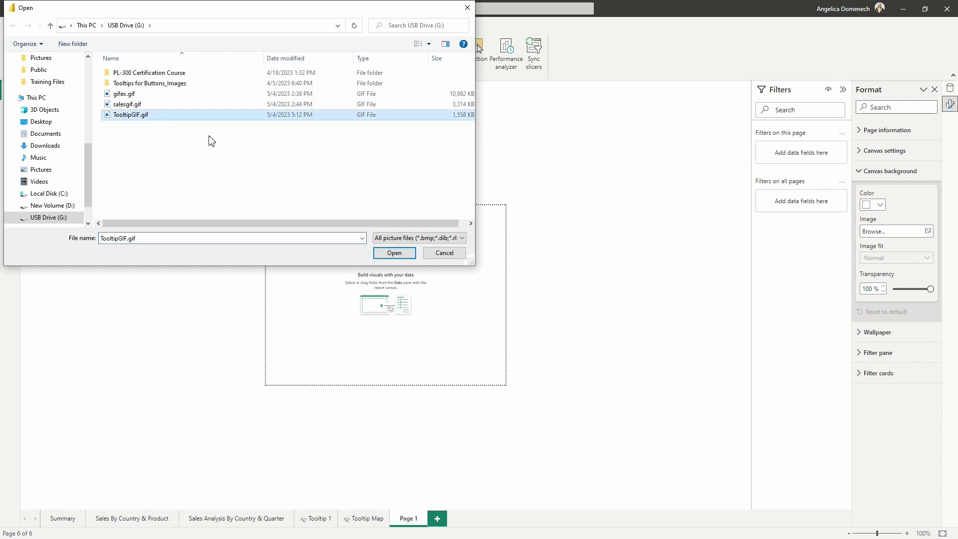
pyautogui.click(392, 253)
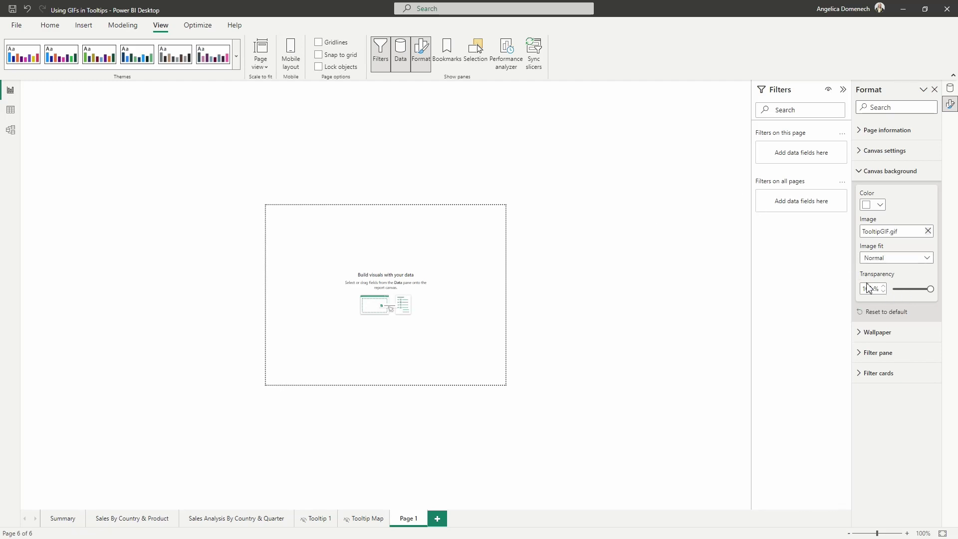
# Set the background GIF's transparency to 31% and its image fit to Fill
pyautogui.moveTo(901, 294); pyautogui.dragTo(893, 294)
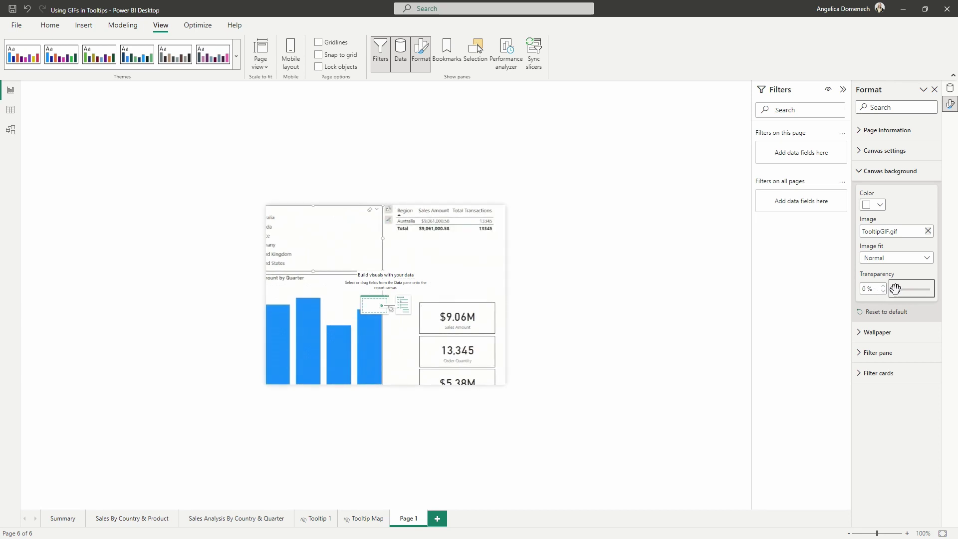
pyautogui.moveTo(894, 288)
pyautogui.mouseDown()
pyautogui.moveTo(911, 290)
pyautogui.moveTo(889, 292)
pyautogui.mouseUp()
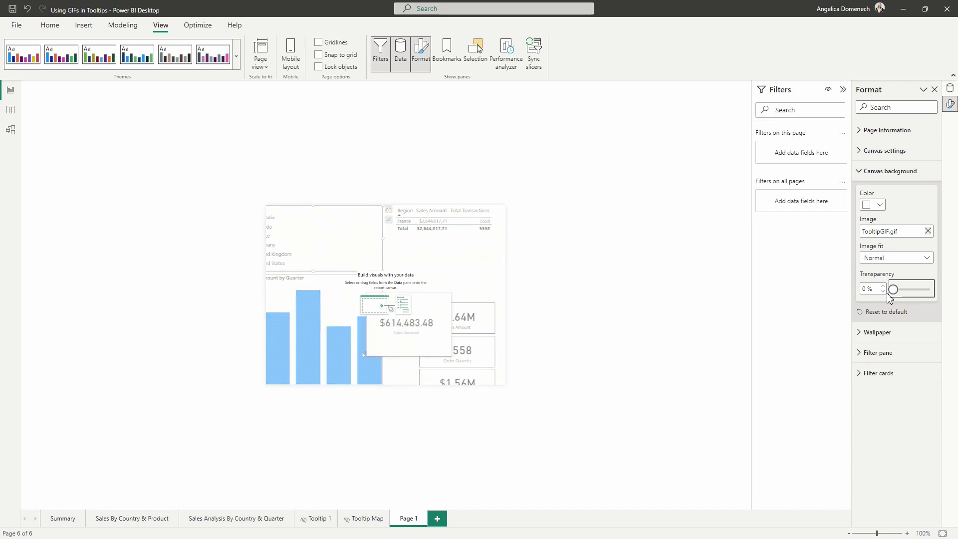
pyautogui.click(893, 259)
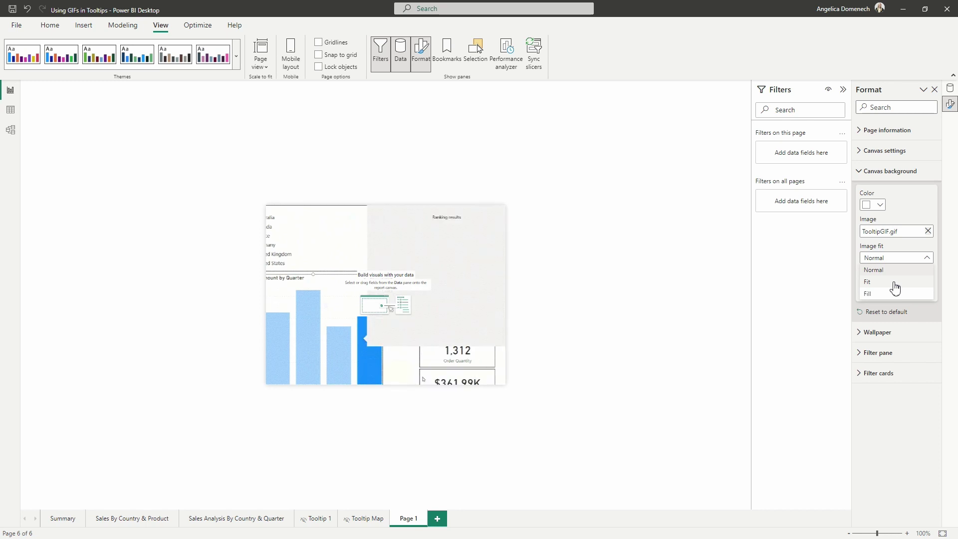
pyautogui.click(895, 283)
pyautogui.click(894, 257)
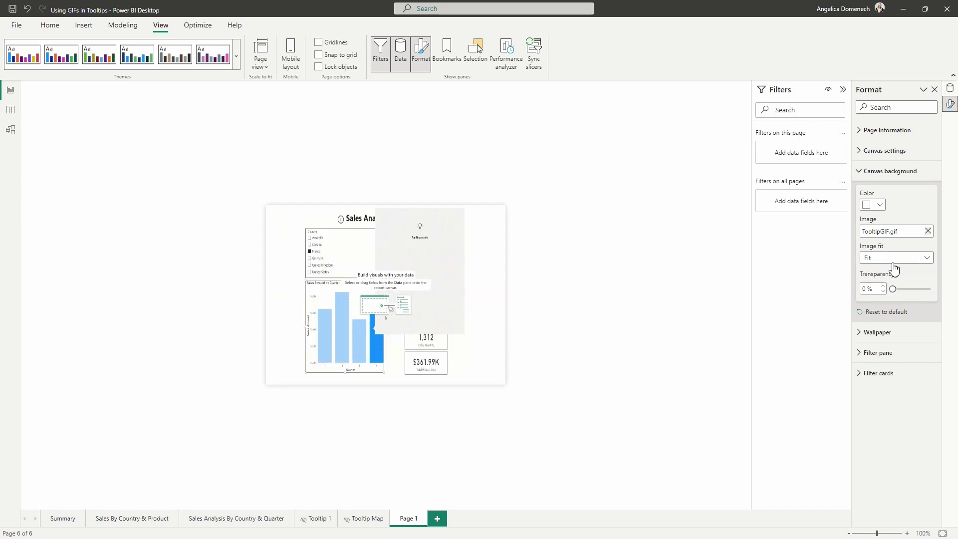
pyautogui.click(889, 294)
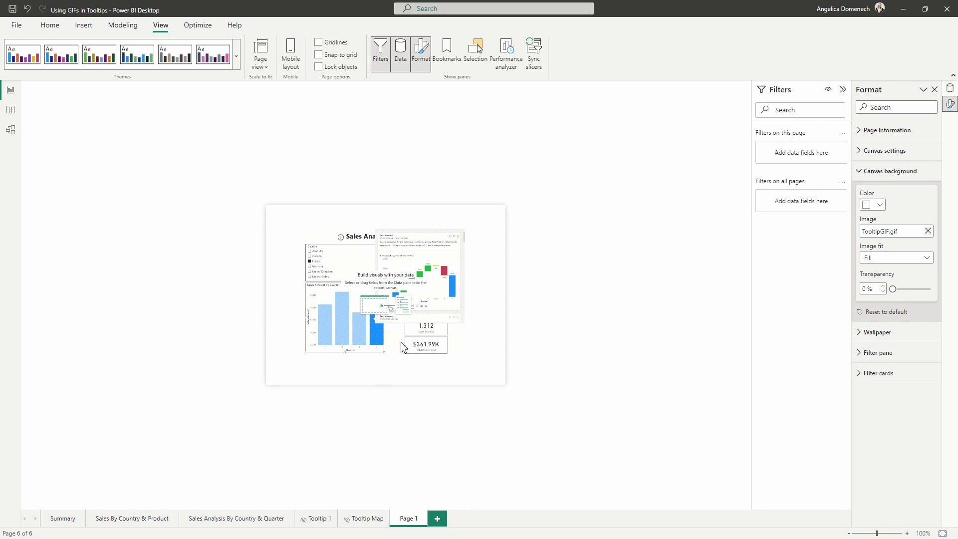
# Give Page 1 a custom canvas size of 480 px height and 760 px width
pyautogui.click(884, 172)
pyautogui.click(881, 152)
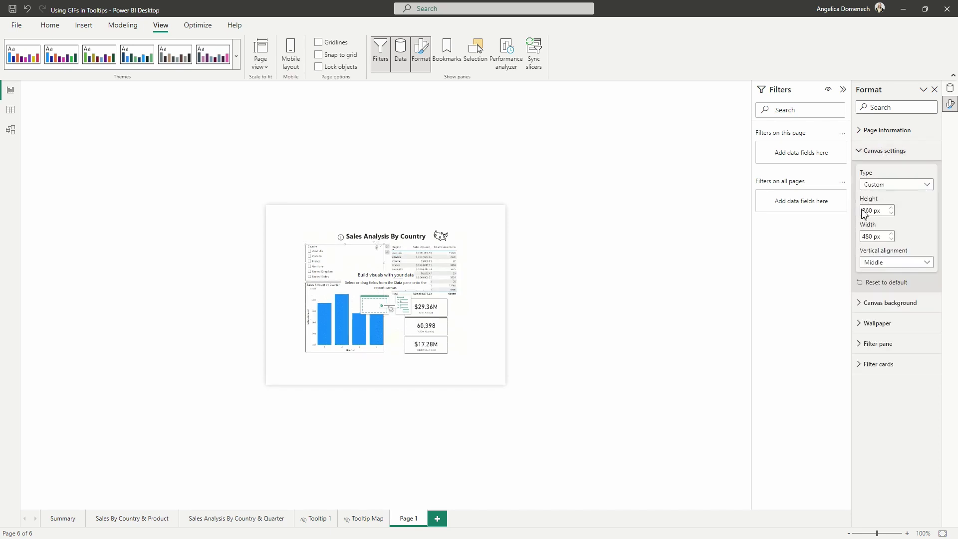
pyautogui.moveTo(870, 211); pyautogui.dragTo(854, 215)
pyautogui.write('48')
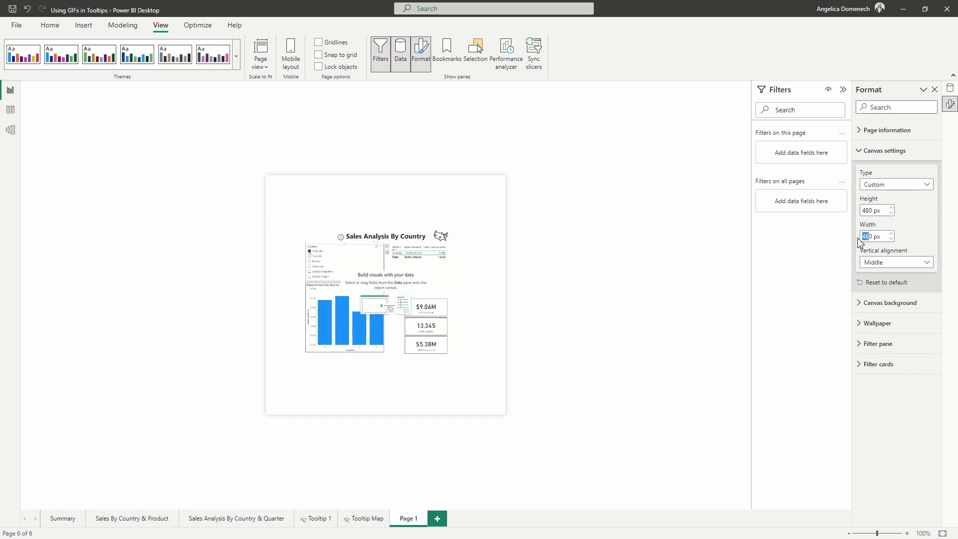
pyautogui.write('76')
pyautogui.click(890, 302)
pyautogui.doubleClick(407, 519)
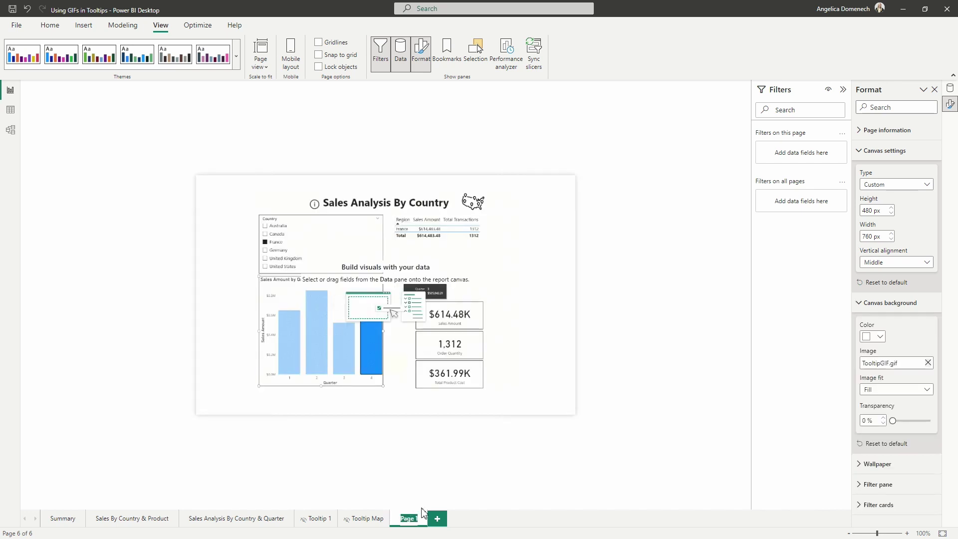
# Rename Page 1 to 'Tooltip GIF', hide it, and return to the Sales Analysis By Country & Quarter page
pyautogui.write('Too')
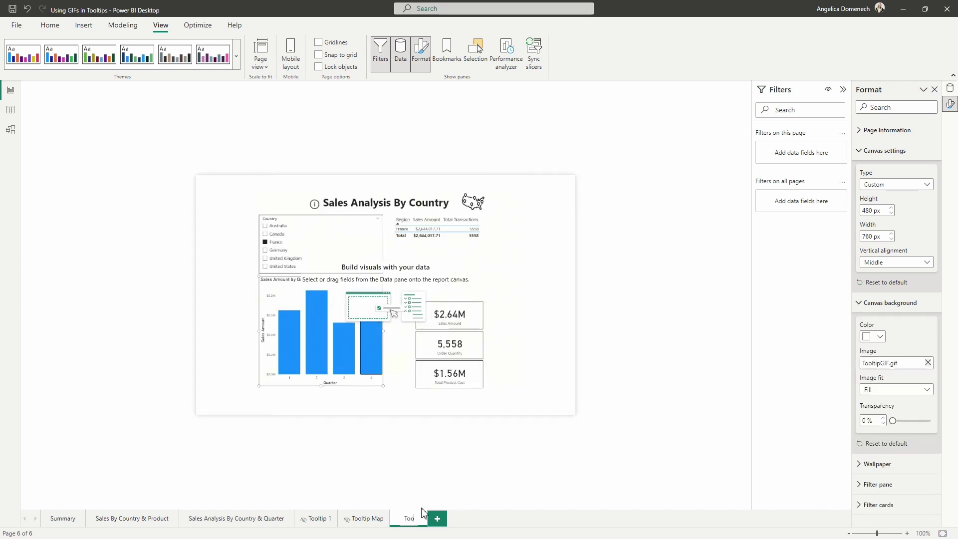
pyautogui.write('lt')
pyautogui.write('ip GIF')
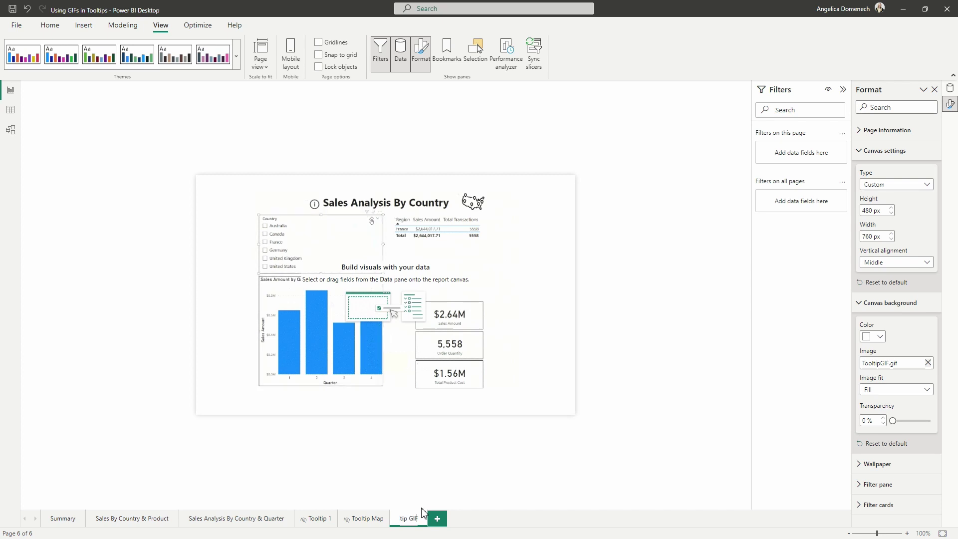
pyautogui.press('Return')
pyautogui.rightClick(411, 516)
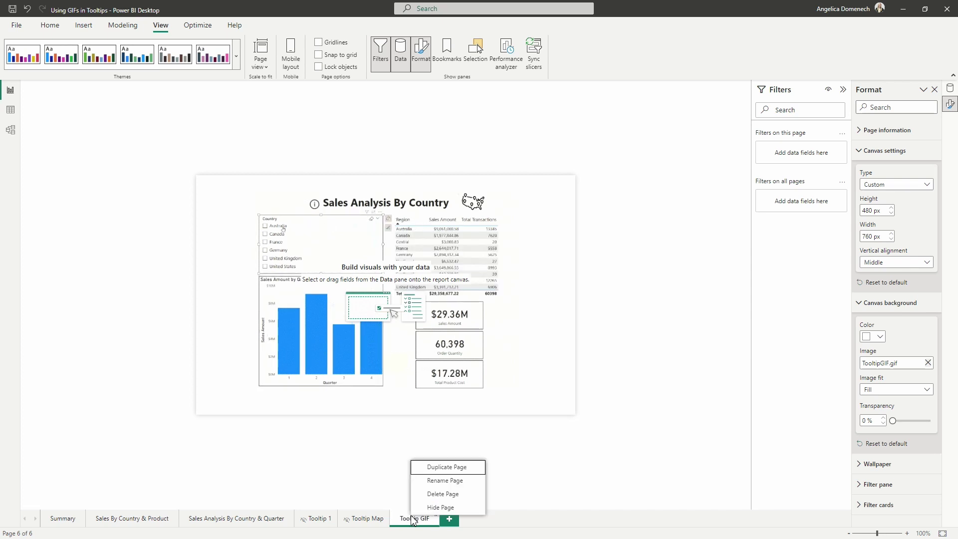
pyautogui.click(424, 506)
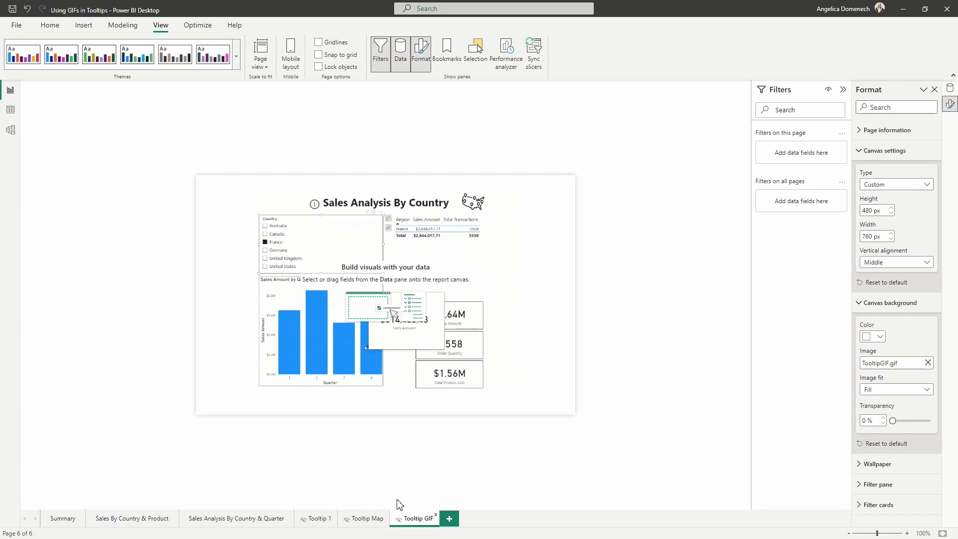
pyautogui.click(256, 518)
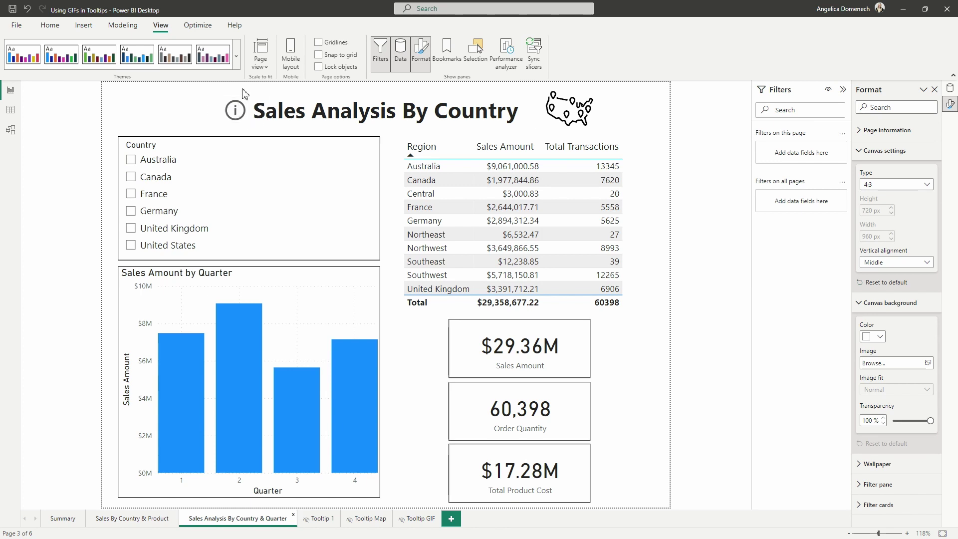
# Insert a new empty card visual on the Sales Analysis page from the Insert ribbon
pyautogui.click(83, 24)
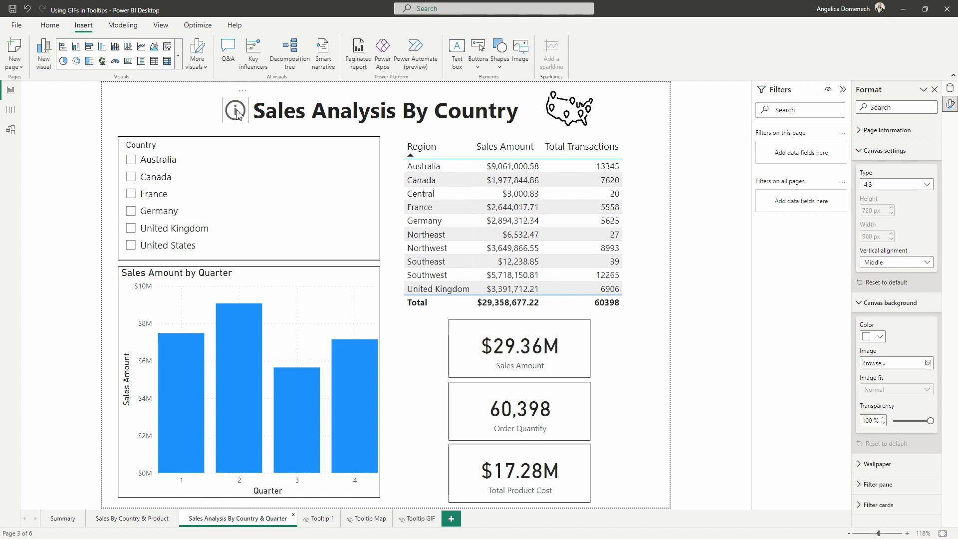
pyautogui.click(128, 61)
# Shrink the new card and add the Tooltip map field, found by searching 'tool'
pyautogui.moveTo(161, 140); pyautogui.dragTo(219, 118)
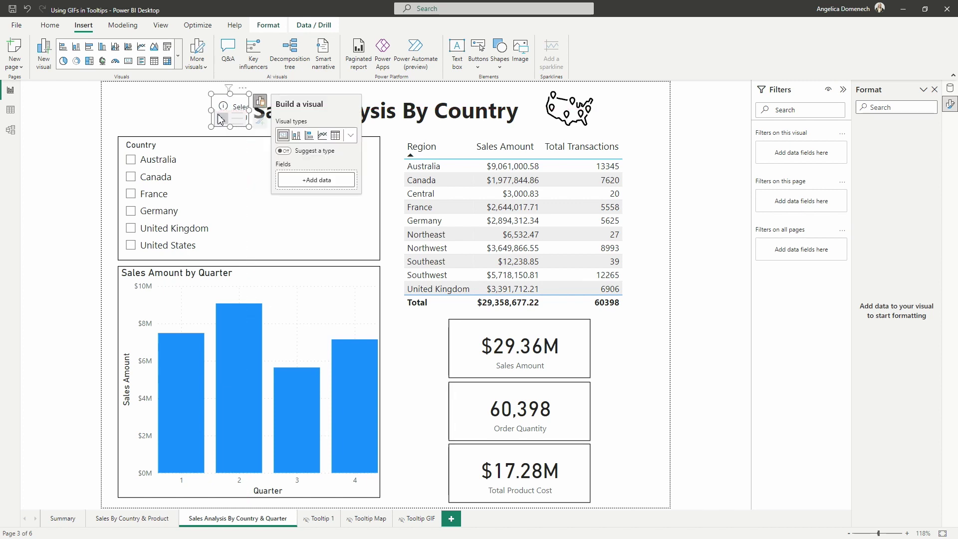
pyautogui.click(288, 186)
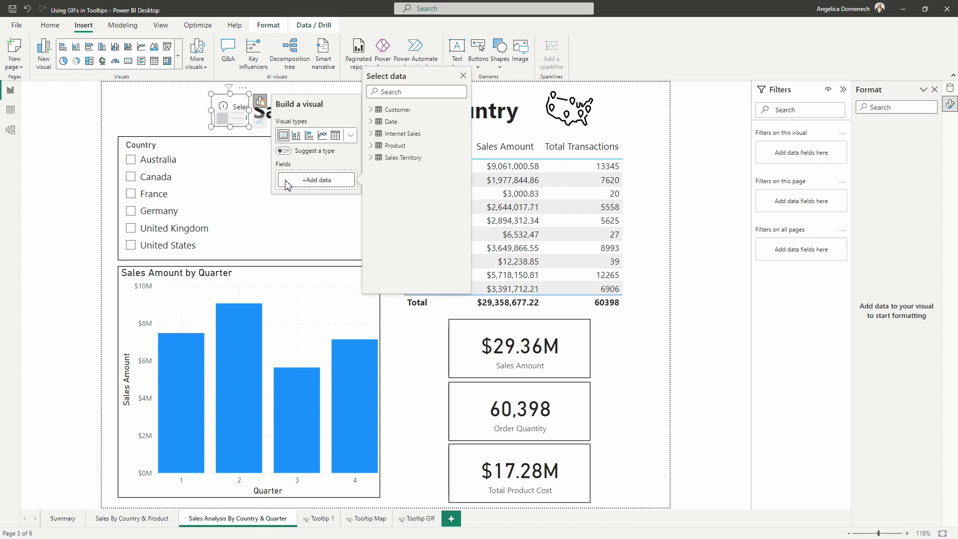
pyautogui.click(383, 92)
pyautogui.write('tool')
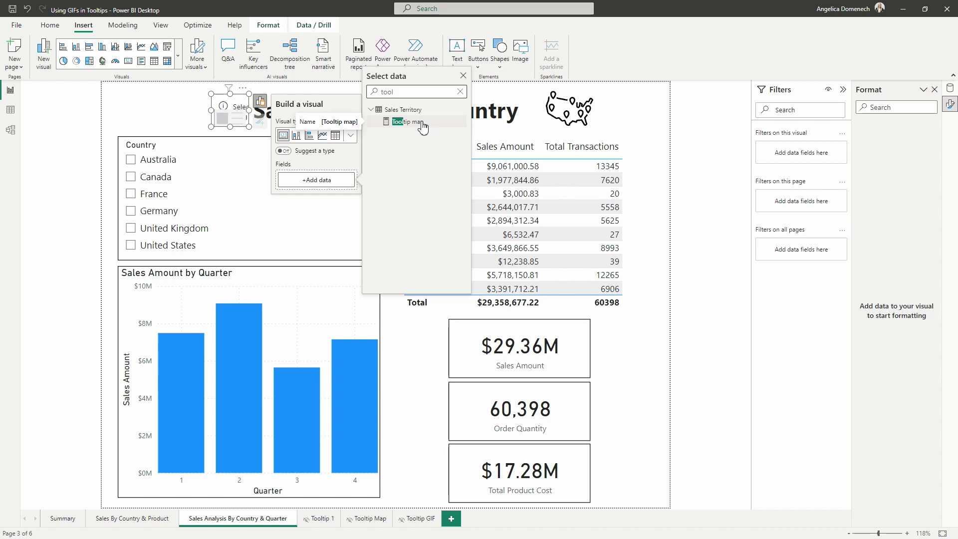
pyautogui.click(422, 124)
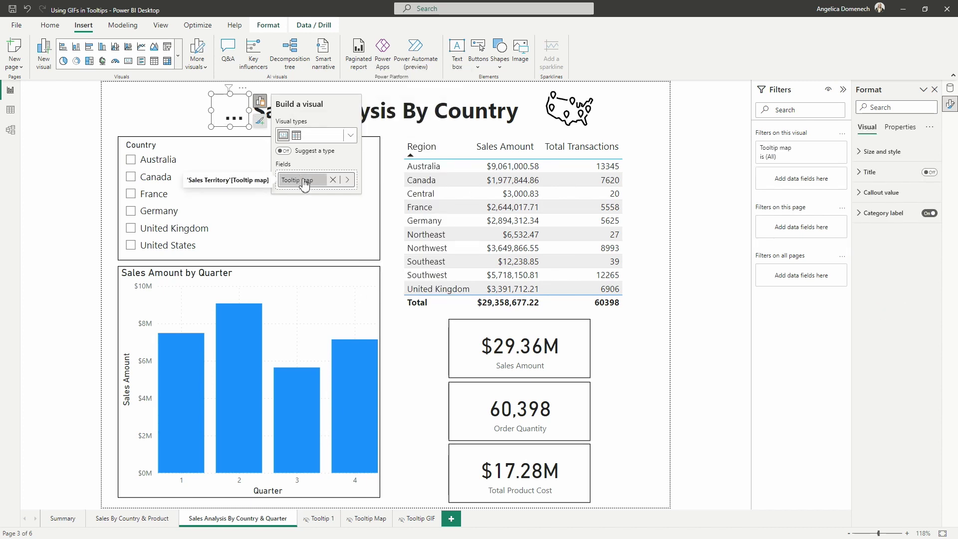
# Rename the Tooltip map field to 'Tooltip GIF' for this visual only
pyautogui.rightClick(305, 184)
pyautogui.click(339, 194)
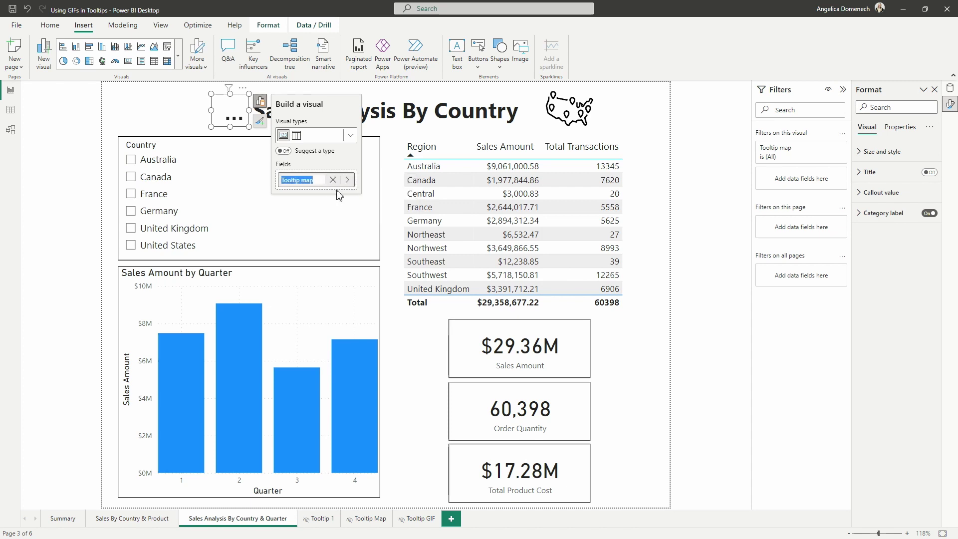
pyautogui.click(313, 181)
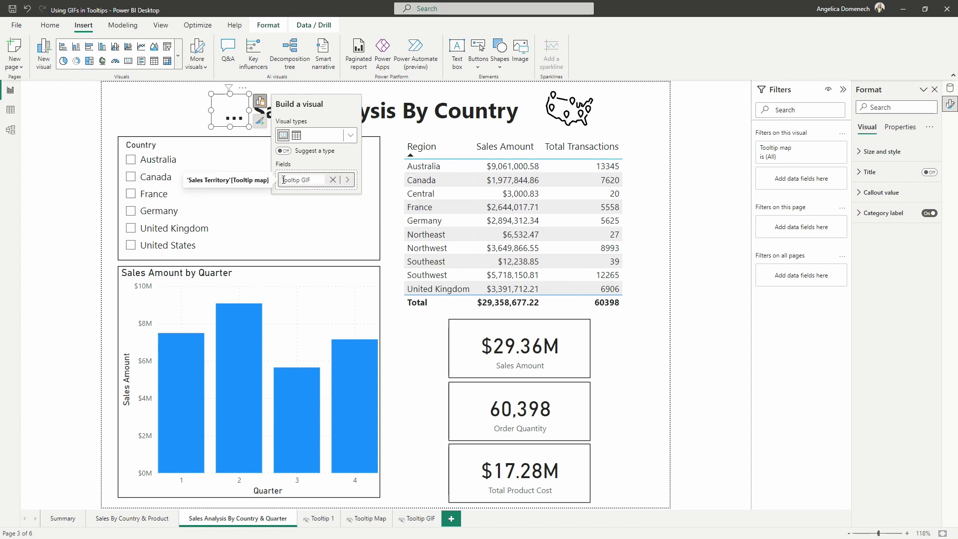
pyautogui.press('Return')
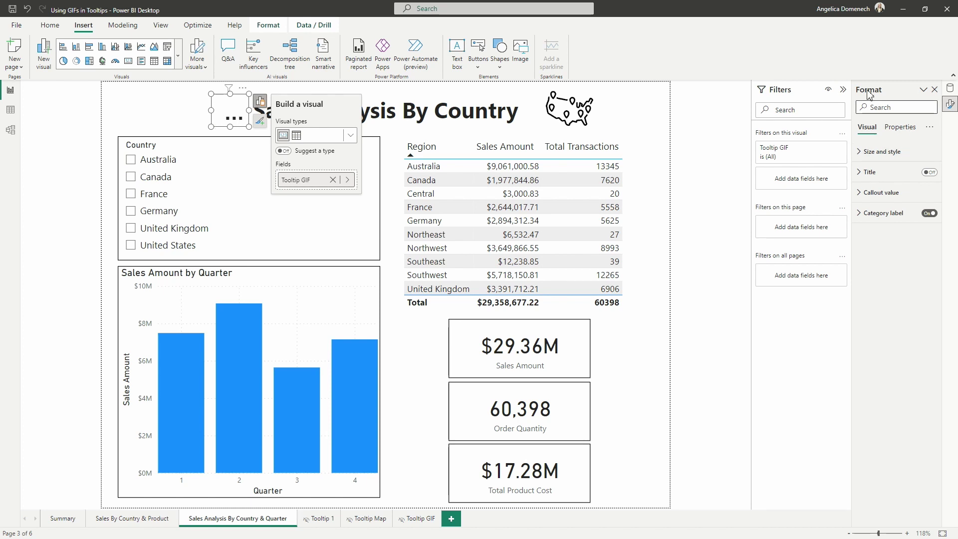
# Turn off the card's category label and its background under Size and style
pyautogui.click(927, 217)
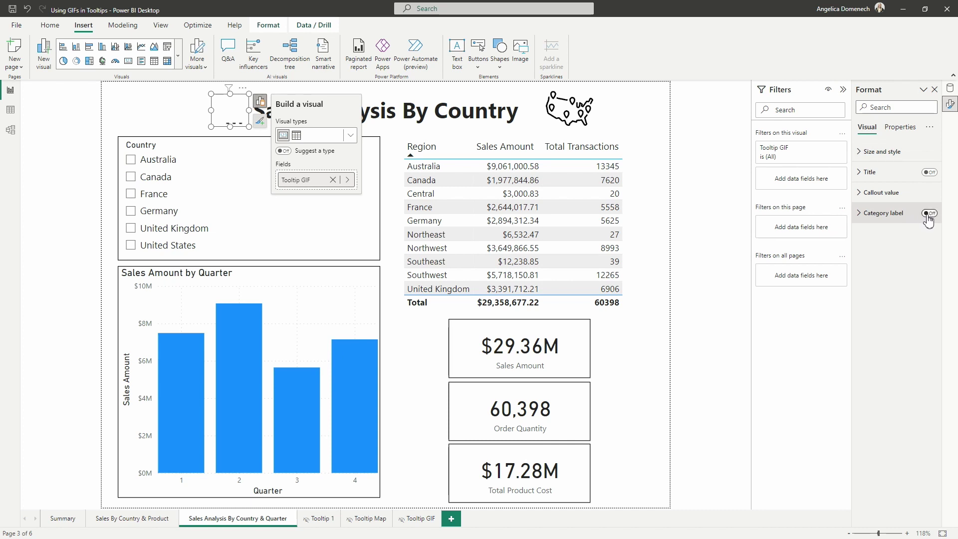
pyautogui.click(896, 162)
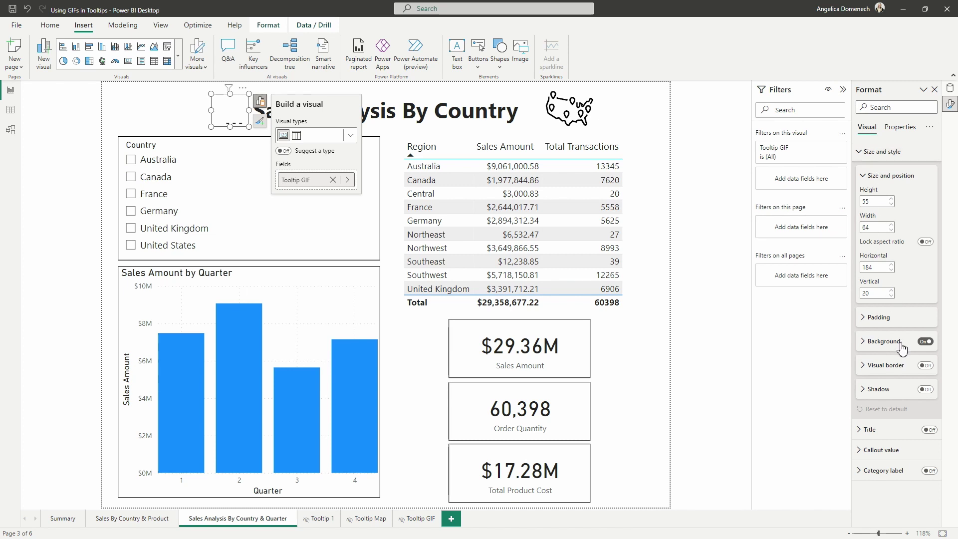
pyautogui.click(927, 342)
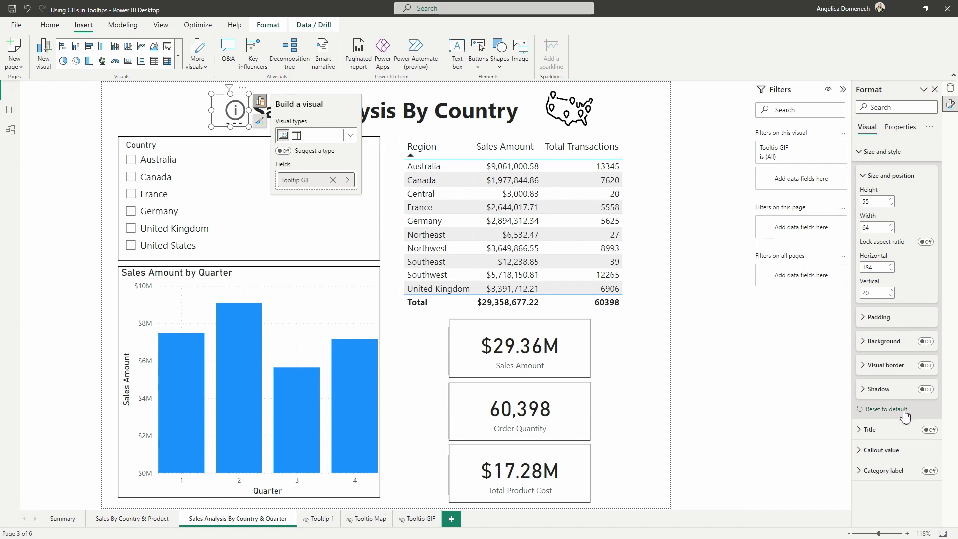
pyautogui.click(881, 151)
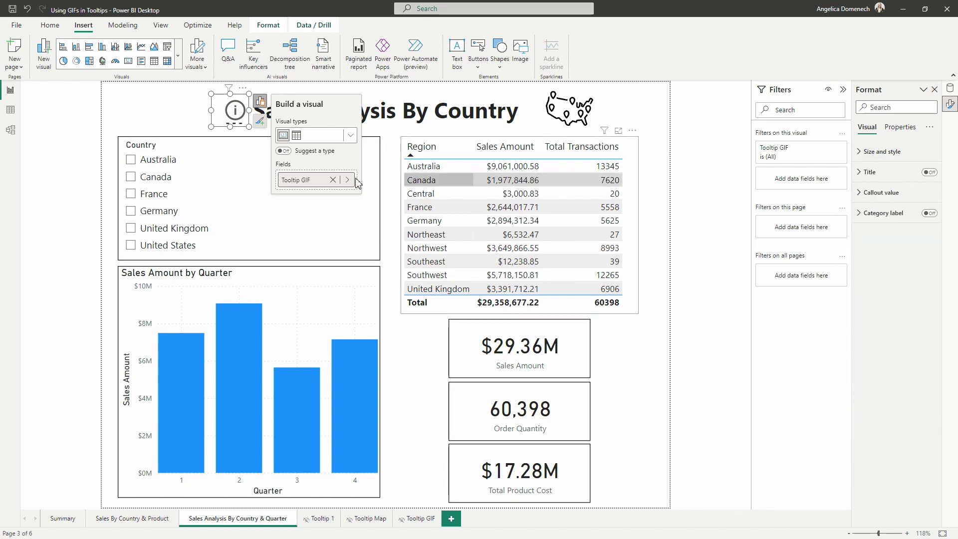
# Shrink the card so it covers just the info icon beside the title
pyautogui.press('Escape')
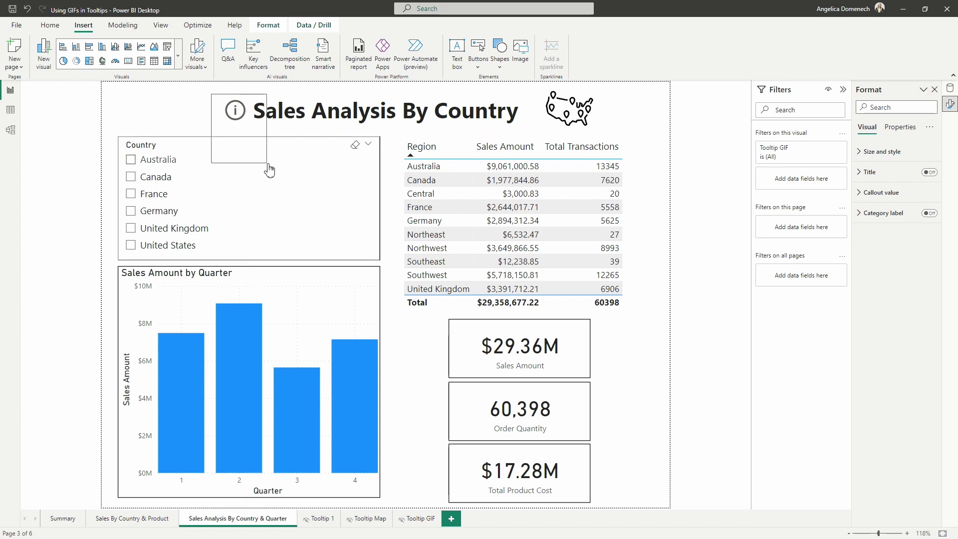
pyautogui.click(264, 159)
pyautogui.moveTo(267, 163); pyautogui.dragTo(255, 131)
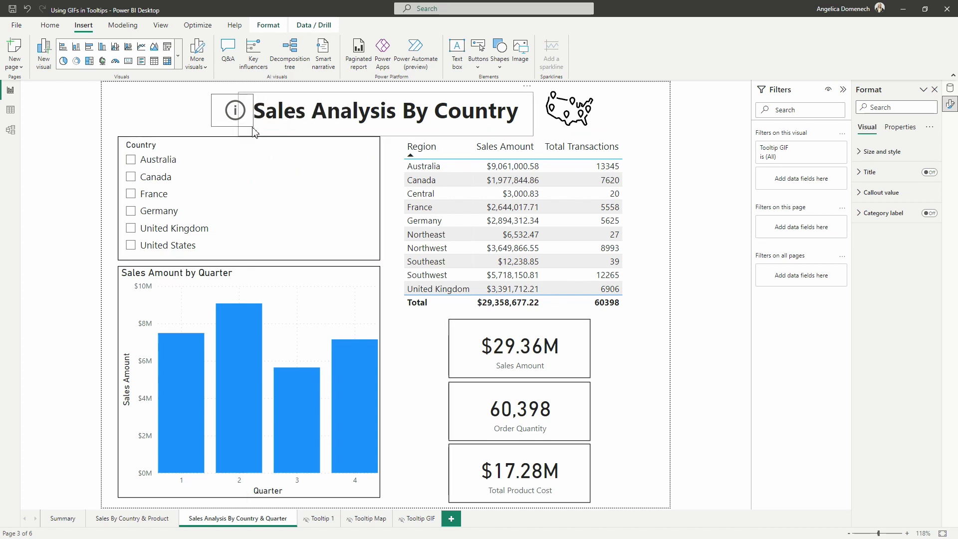
pyautogui.click(231, 120)
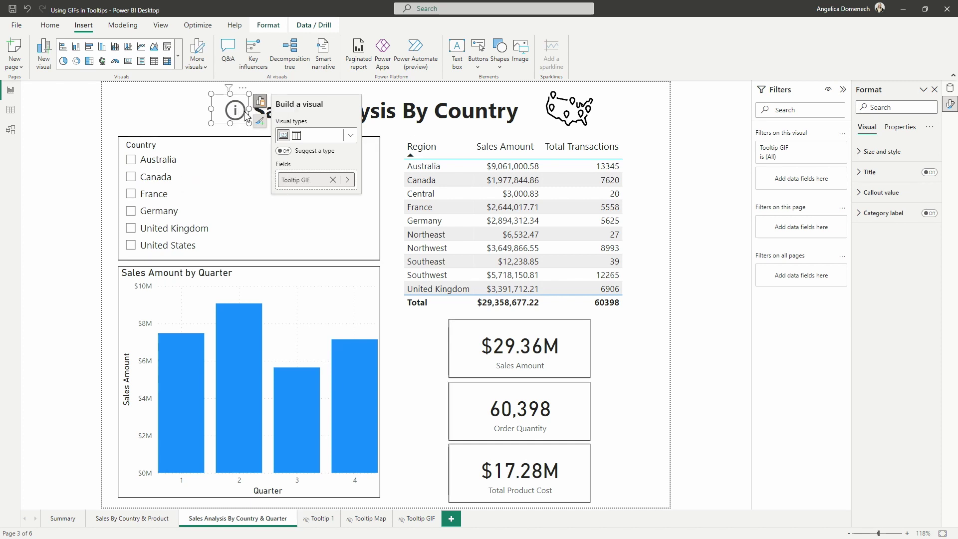
# Turn on the card's tooltips with Type Report page and Page set to Tooltip GIF
pyautogui.click(899, 131)
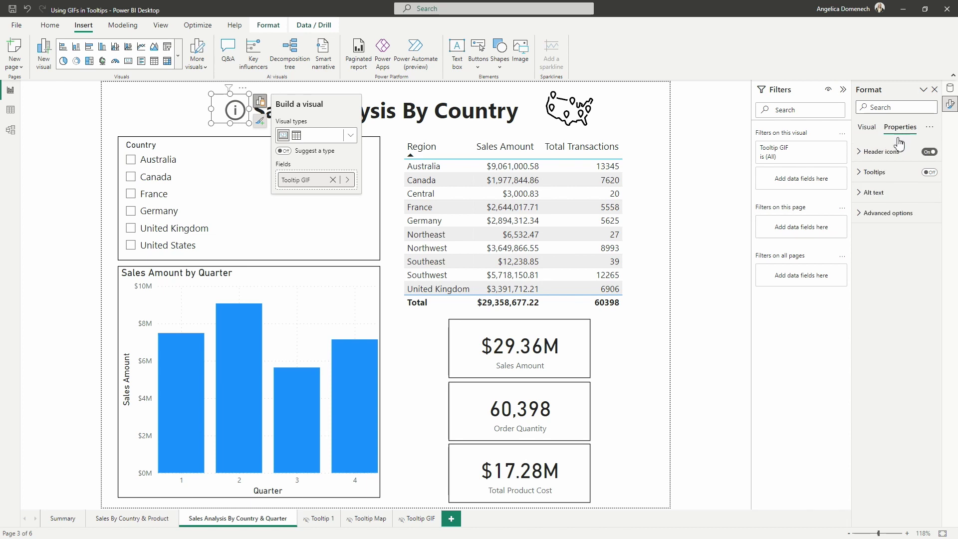
pyautogui.click(929, 173)
pyautogui.click(870, 175)
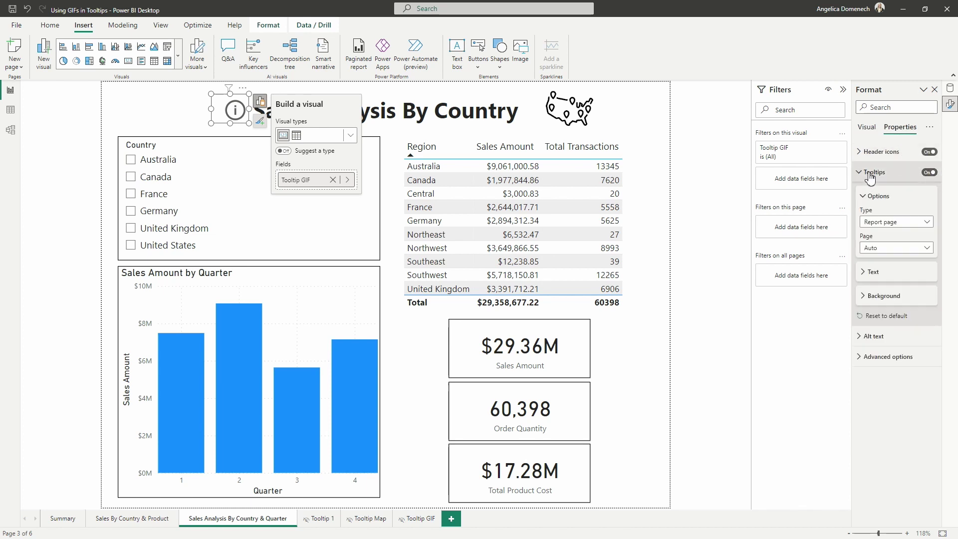
pyautogui.click(881, 227)
pyautogui.click(879, 245)
pyautogui.click(895, 248)
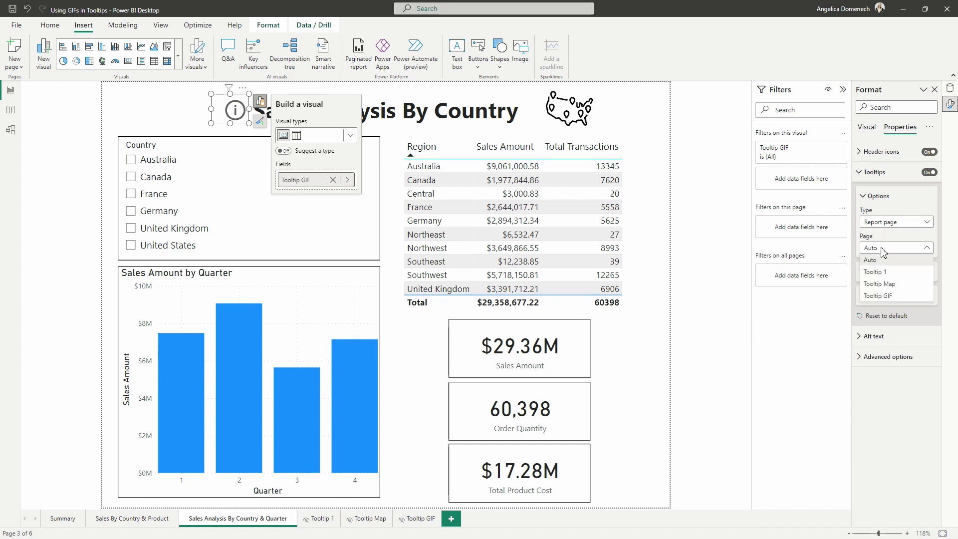
pyautogui.click(902, 300)
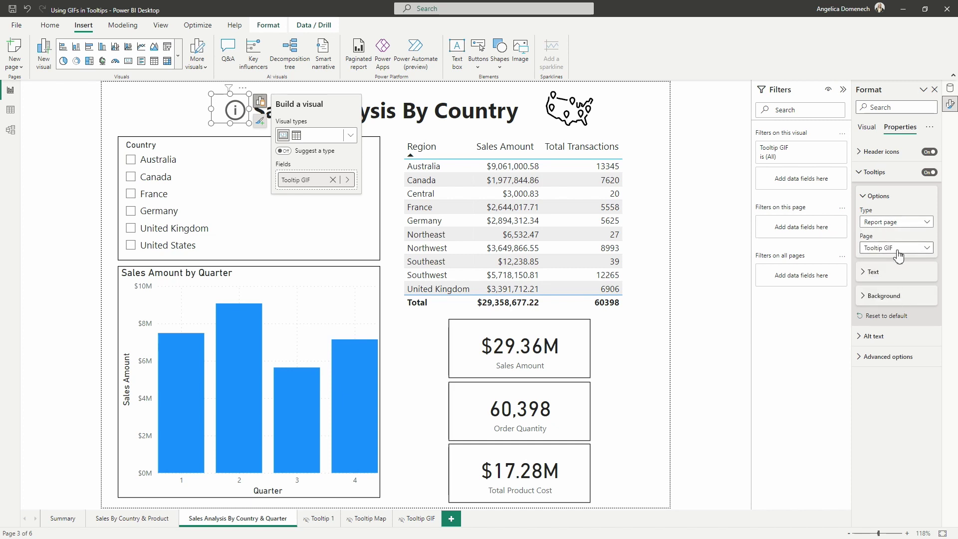
pyautogui.click(891, 197)
pyautogui.click(877, 174)
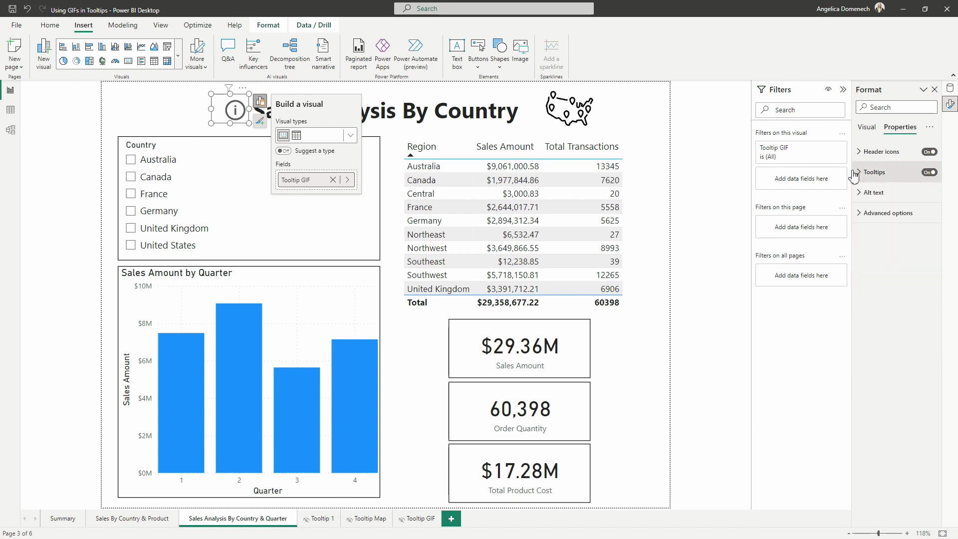
pyautogui.click(319, 87)
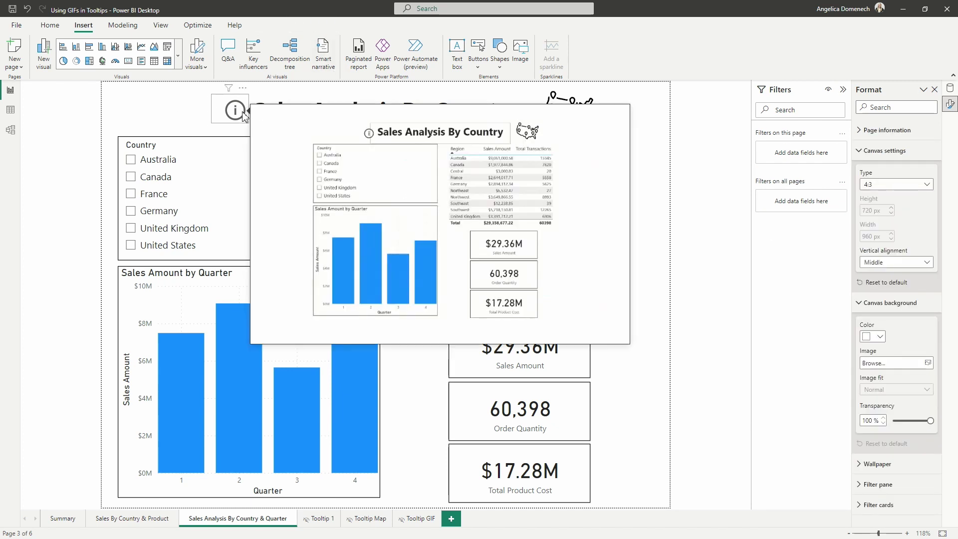
# Check that the info icon beside the title pops up the animated Tooltip GIF page
pyautogui.moveTo(243, 116)
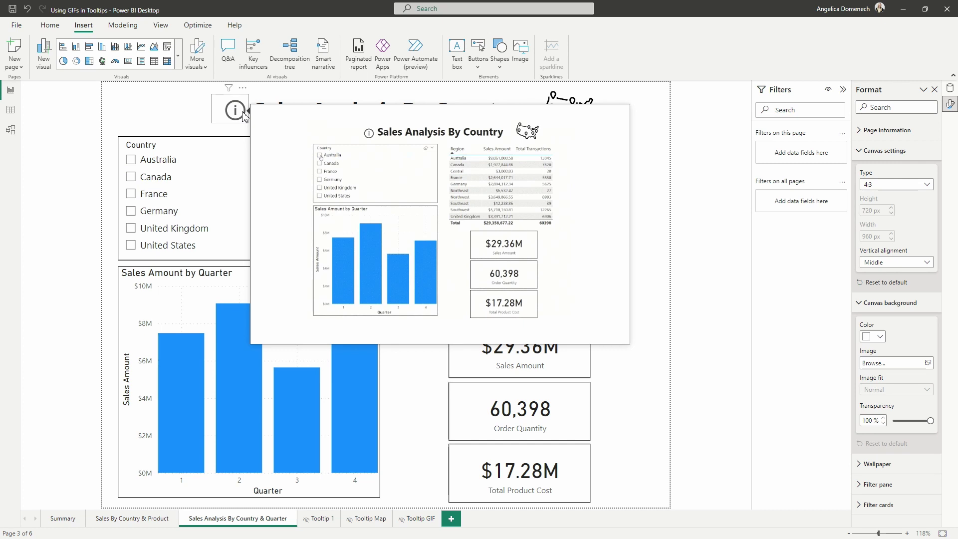